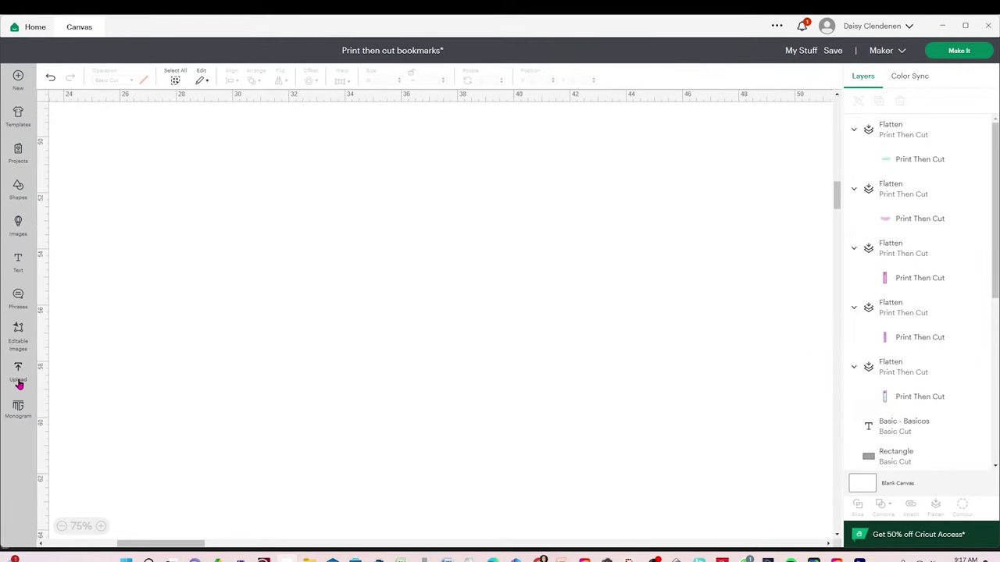
# Upload the "Bookmarks Basic by daisymultifacetica" SVG from the Bookmarks folder as a cut image and add it to the canvas
pyautogui.click(19, 384)
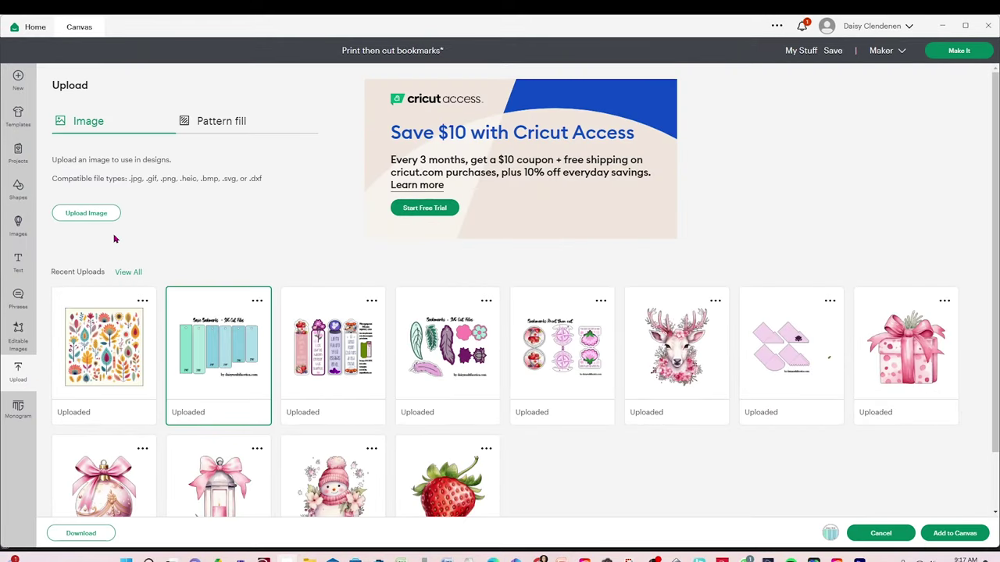
pyautogui.click(86, 213)
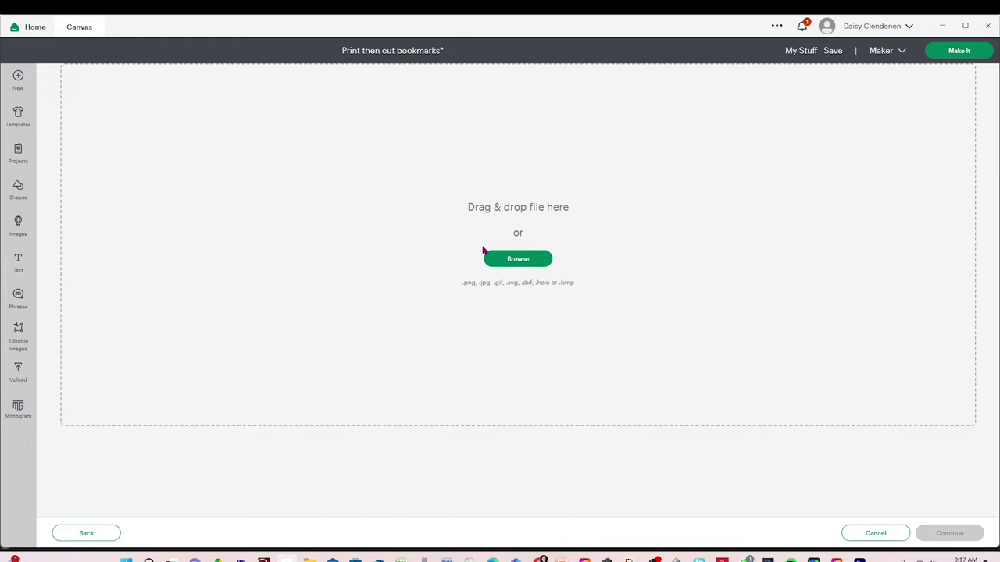
pyautogui.click(537, 261)
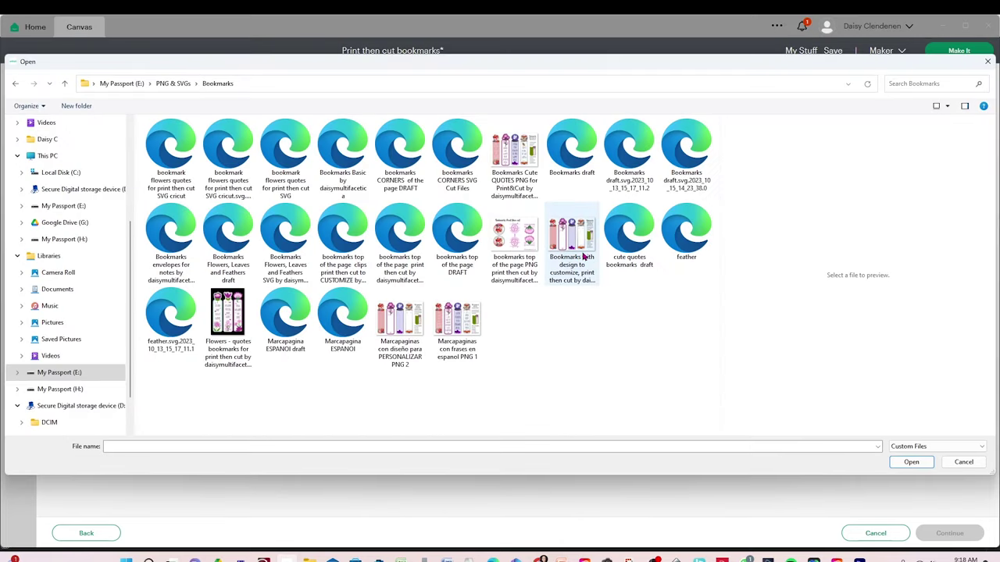
pyautogui.click(342, 160)
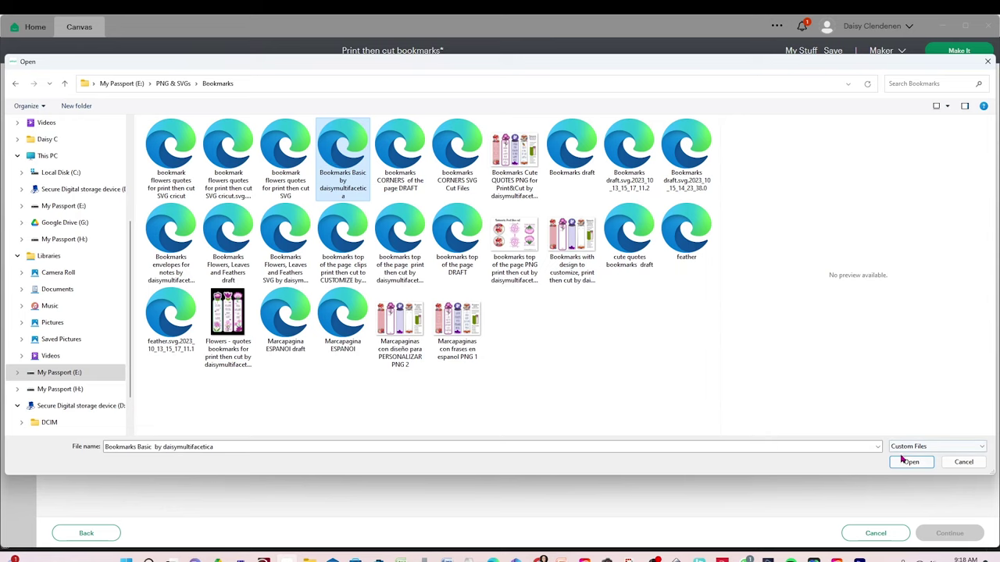
pyautogui.press('Tab')
pyautogui.press('Return')
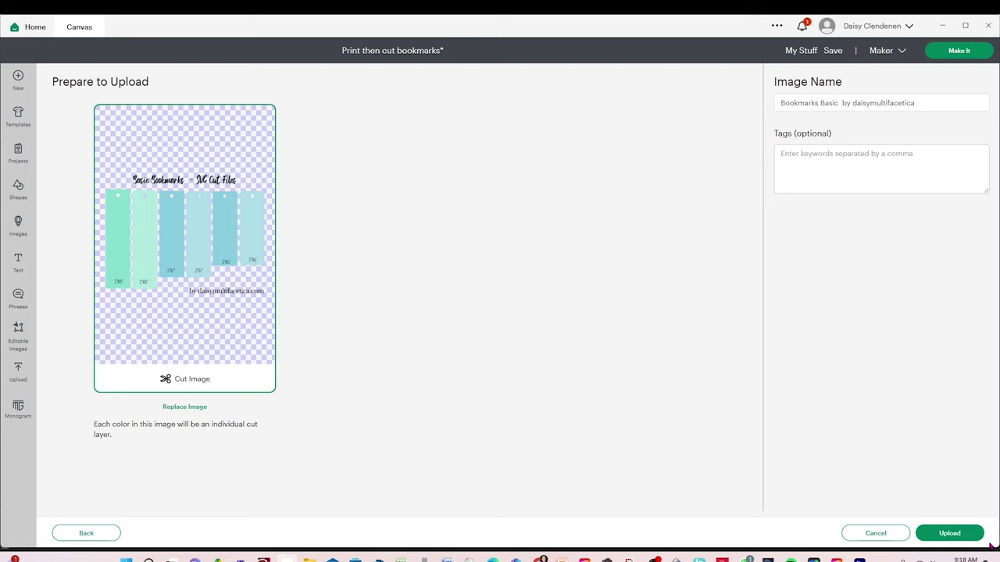
pyautogui.click(960, 535)
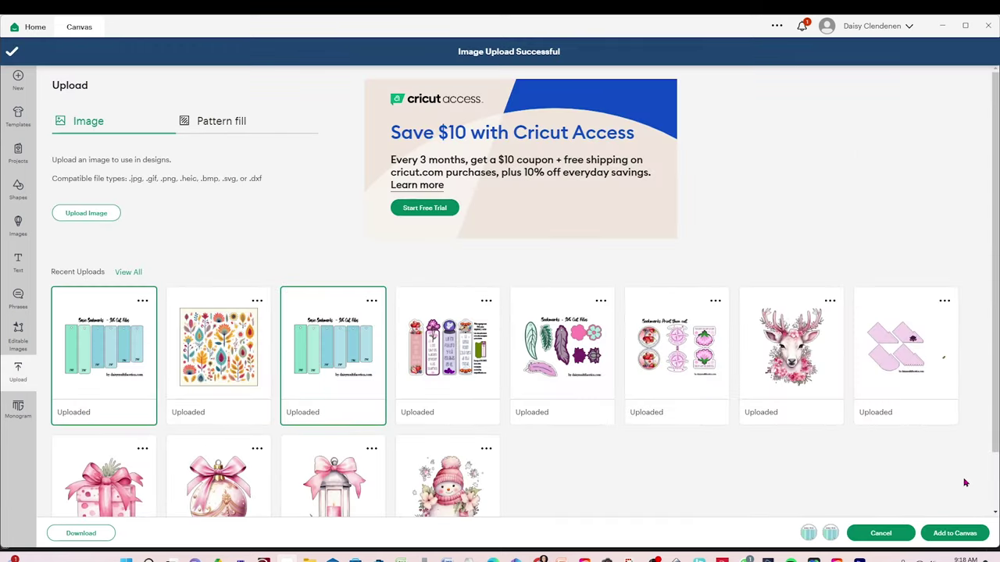
pyautogui.click(956, 534)
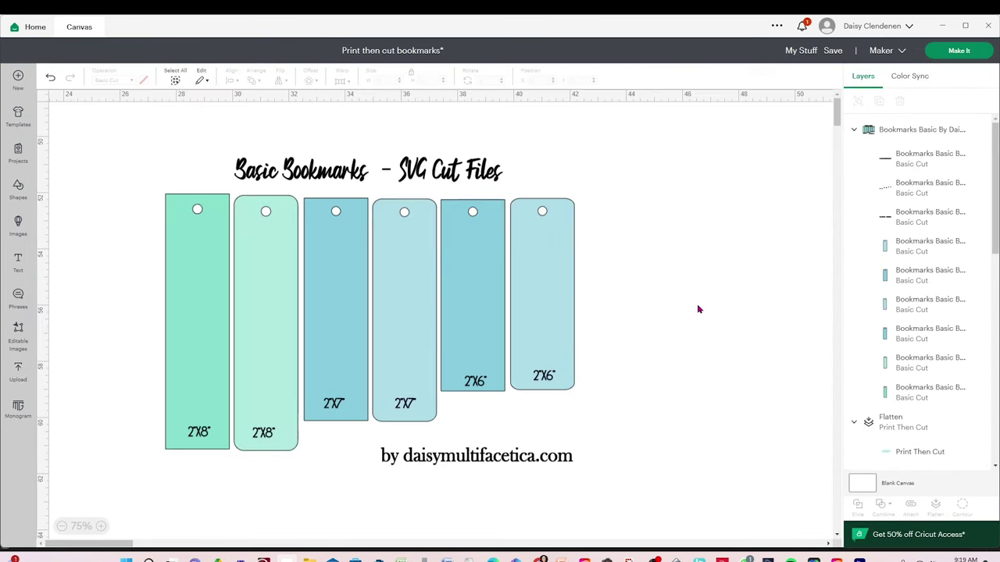
# Ungroup the basic bookmarks design and delete its title text and the website credit line
pyautogui.moveTo(421, 317); pyautogui.dragTo(413, 307)
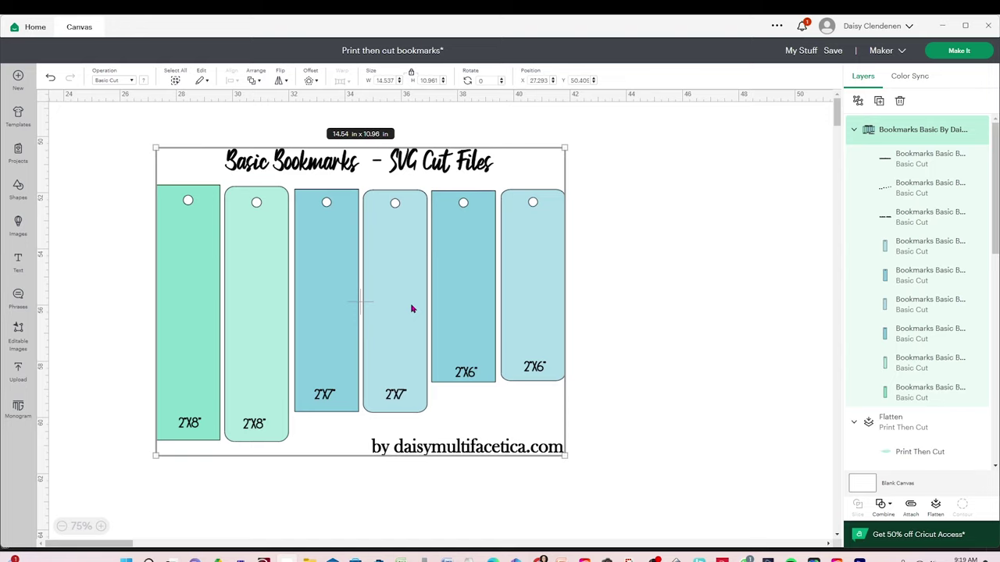
pyautogui.click(857, 101)
pyautogui.click(672, 245)
pyautogui.click(476, 162)
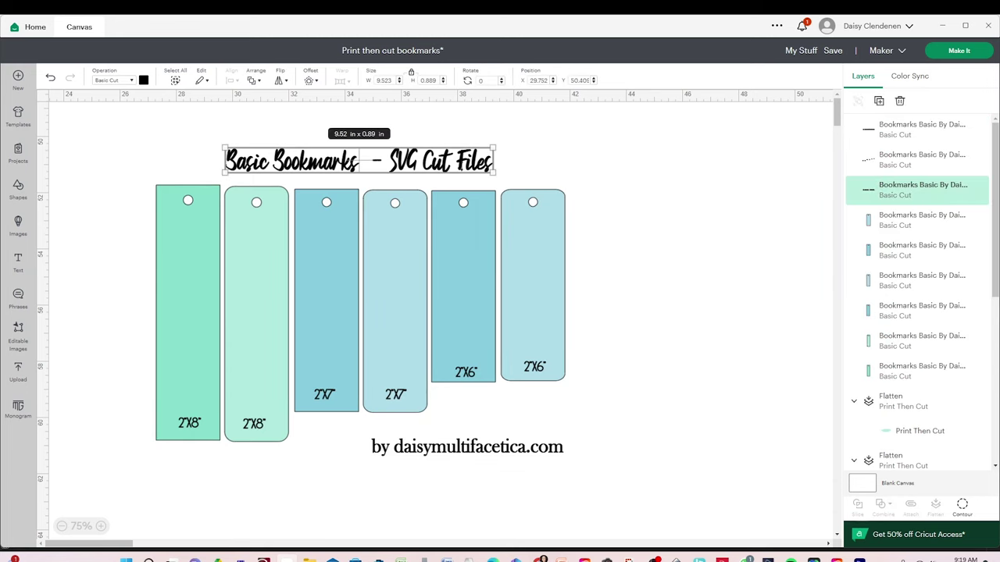
pyautogui.press('Delete')
pyautogui.click(462, 447)
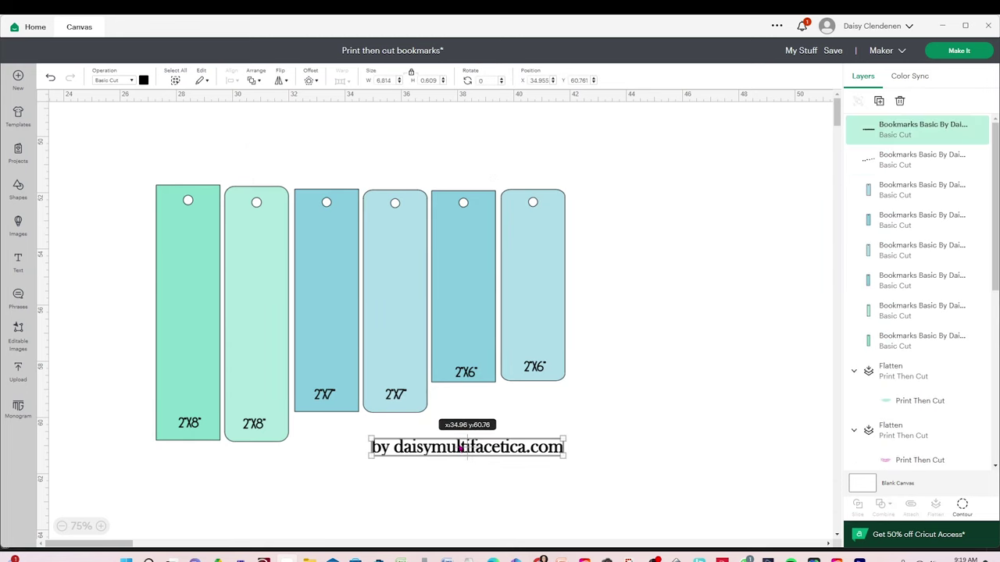
pyautogui.press('Delete')
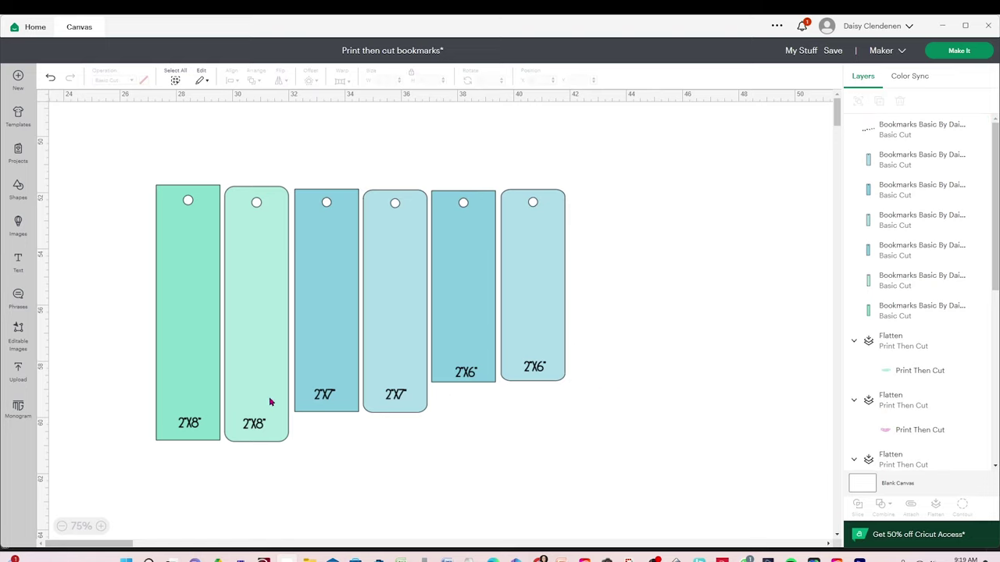
pyautogui.click(260, 346)
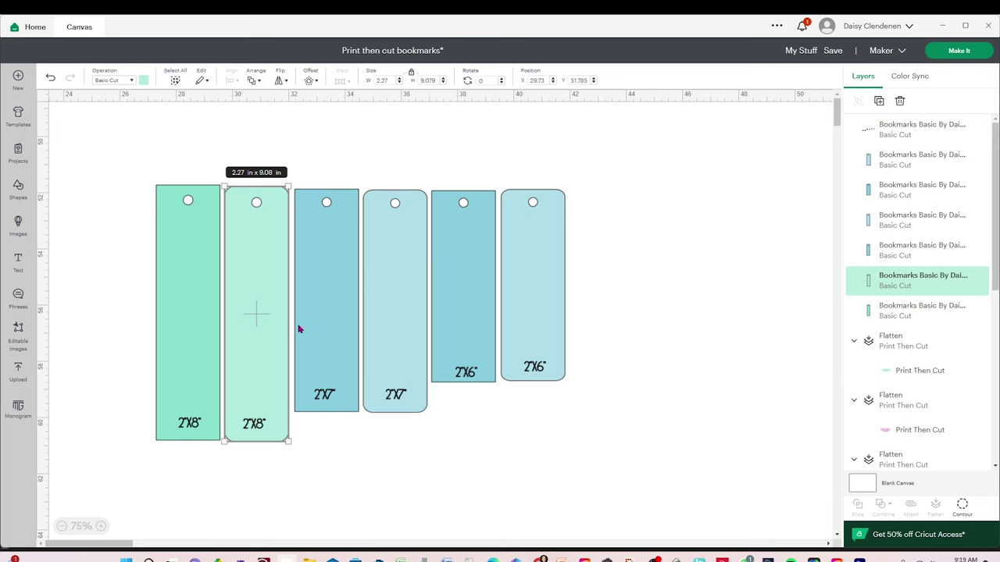
pyautogui.moveTo(602, 440); pyautogui.dragTo(328, 217)
pyautogui.click(642, 440)
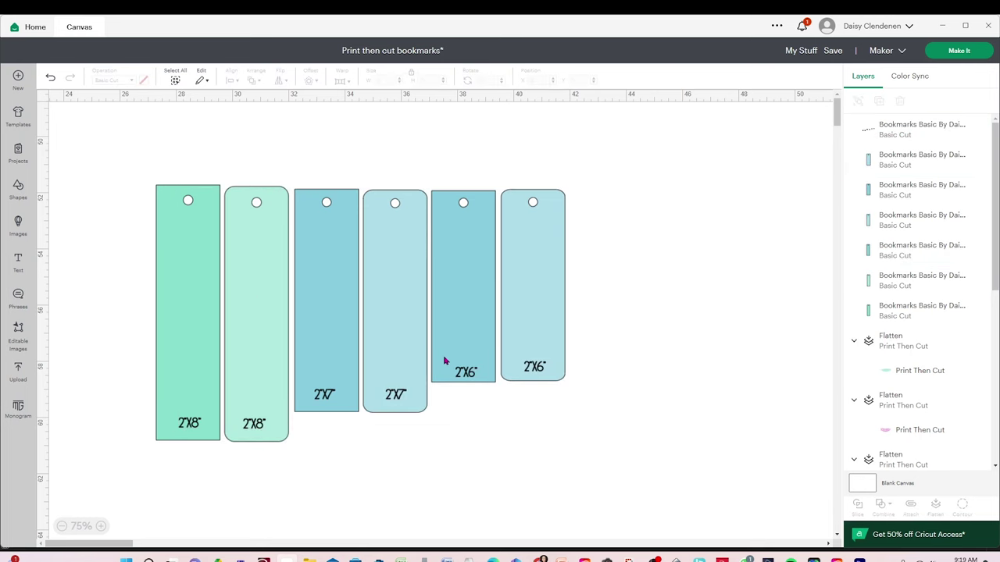
pyautogui.click(444, 362)
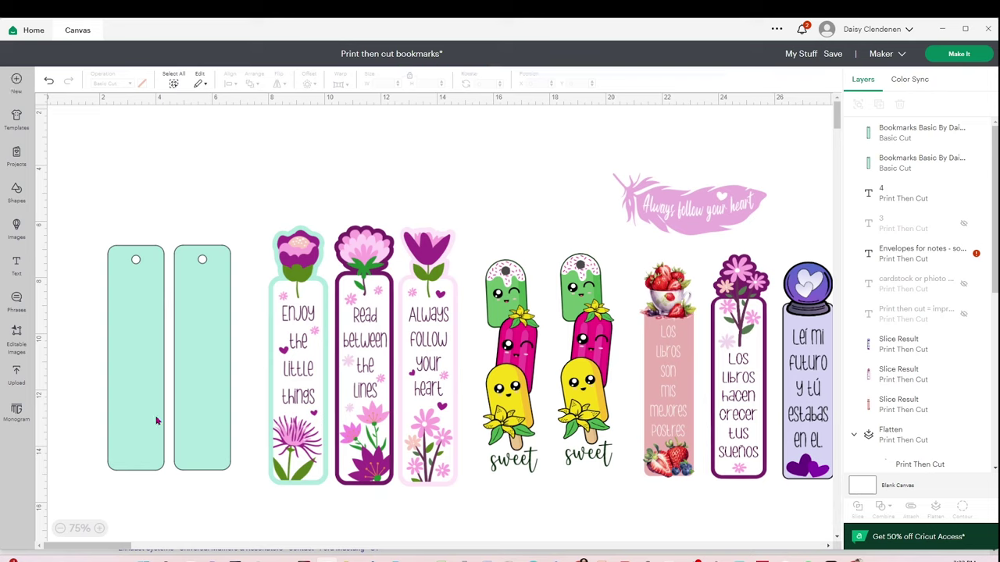
# Add the previously uploaded autumn floral pattern image to the canvas
pyautogui.click(21, 377)
pyautogui.click(119, 369)
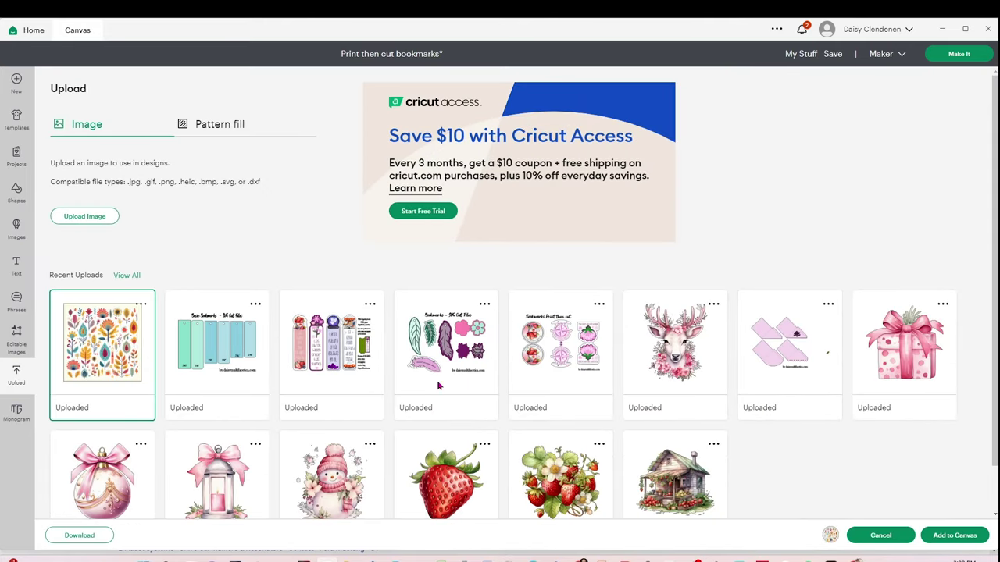
pyautogui.click(954, 534)
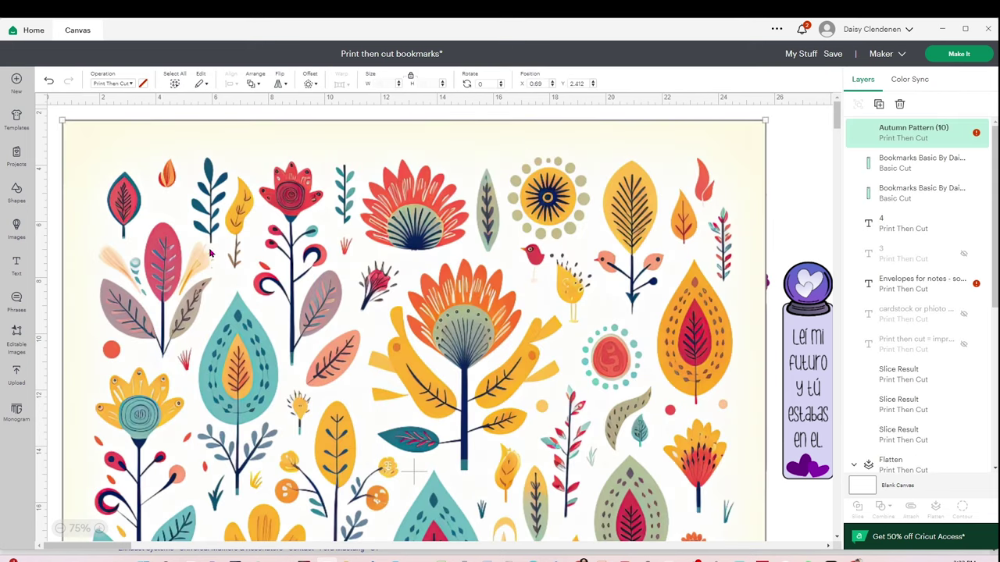
# Scale the autumn pattern down to about 8.7 in square over the two blank bookmarks and send it to the back
pyautogui.moveTo(58, 117); pyautogui.dragTo(88, 175)
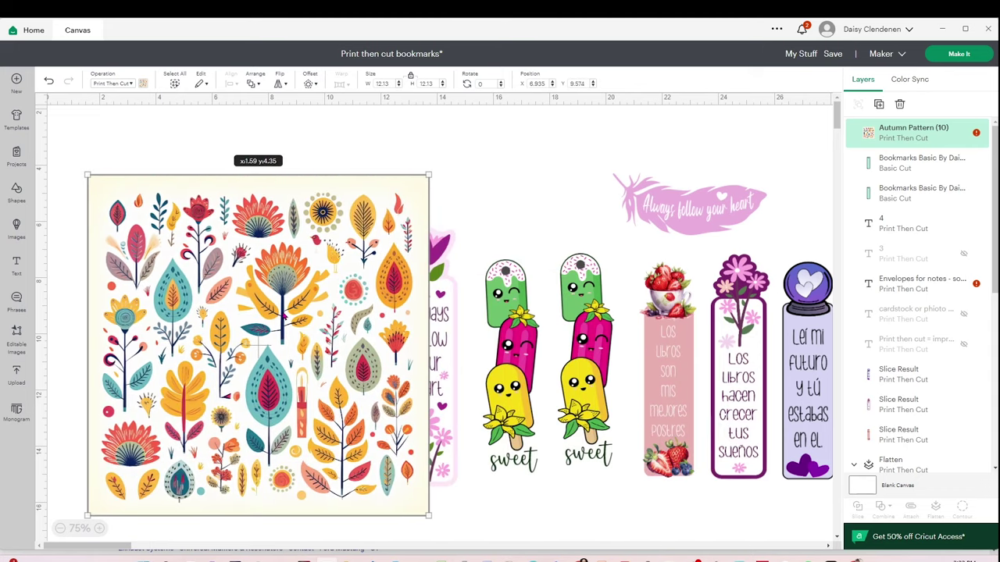
pyautogui.moveTo(428, 175); pyautogui.dragTo(247, 278)
pyautogui.moveTo(194, 354); pyautogui.dragTo(193, 321)
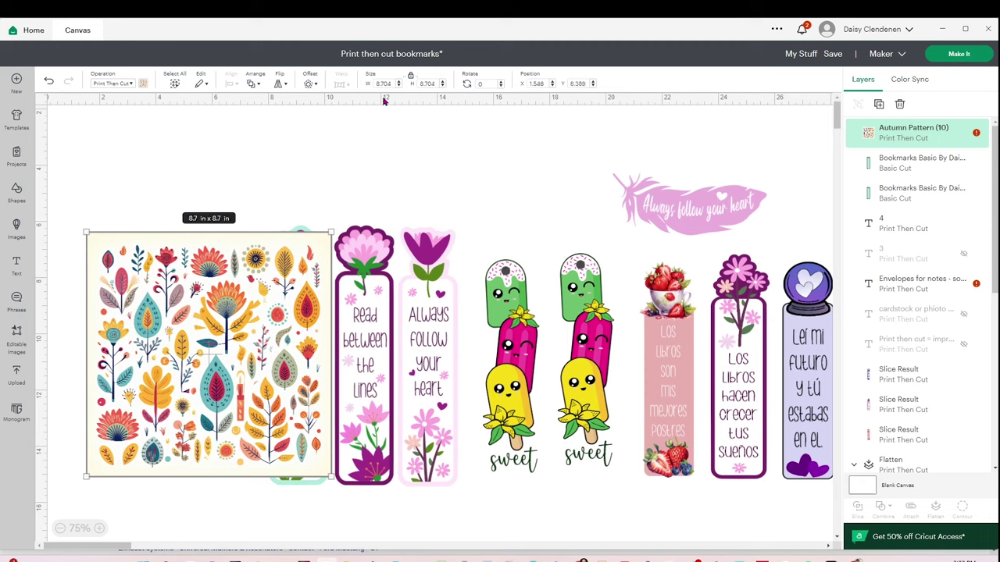
pyautogui.click(254, 83)
pyautogui.click(292, 159)
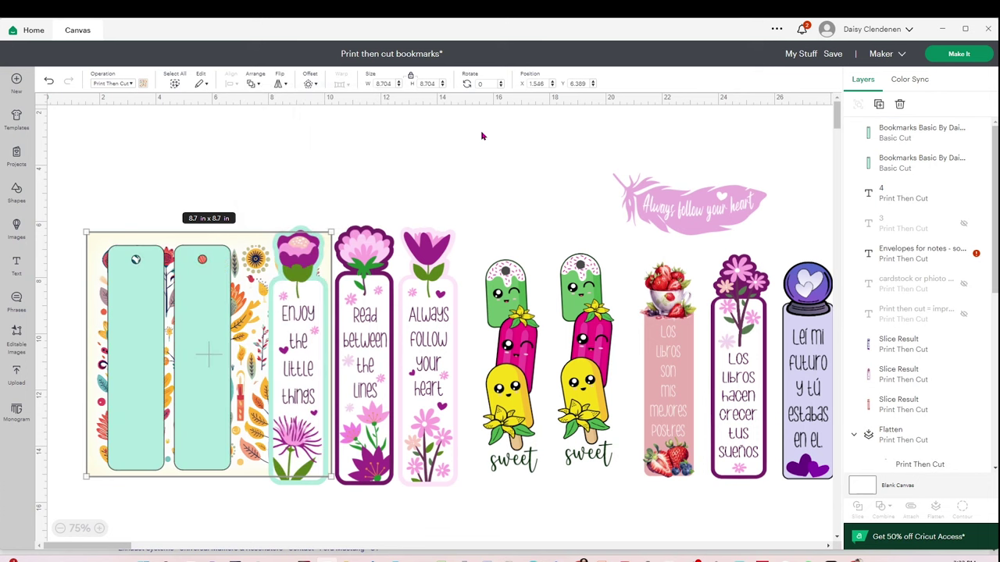
# Position one blank 2 x 8 in bookmark over the autumn pattern and slice the two shapes
pyautogui.moveTo(138, 357); pyautogui.dragTo(145, 312)
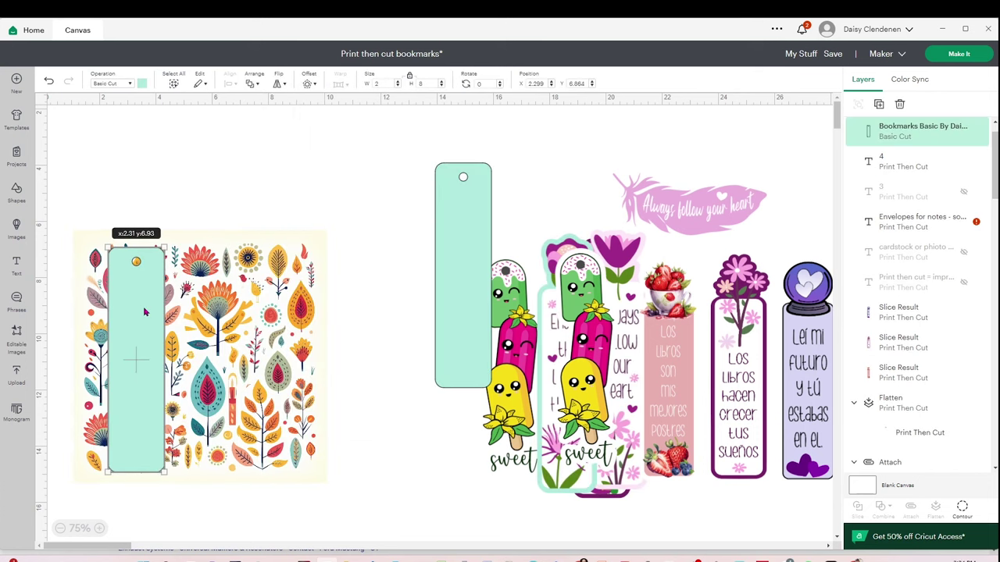
pyautogui.click(112, 200)
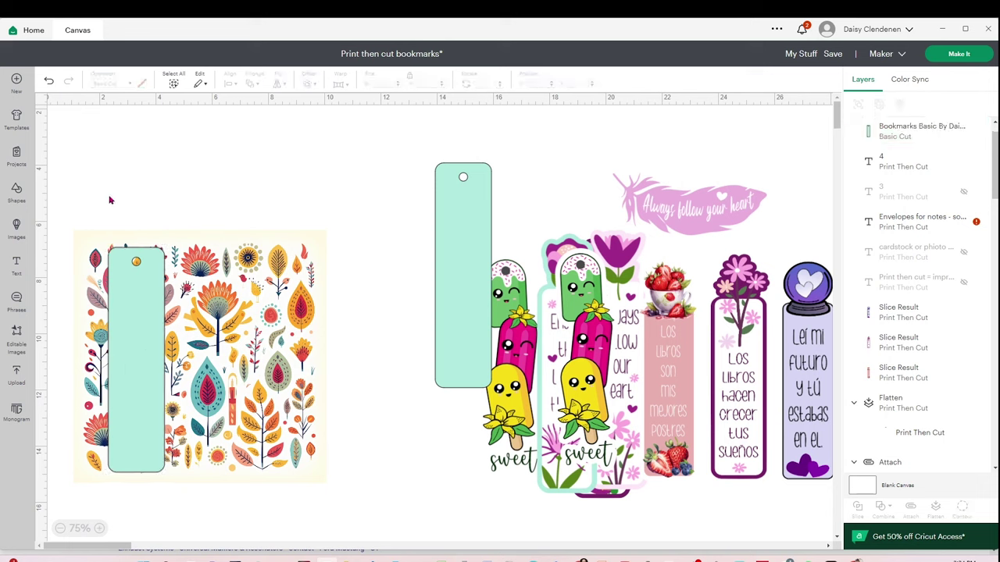
pyautogui.moveTo(67, 204); pyautogui.dragTo(326, 504)
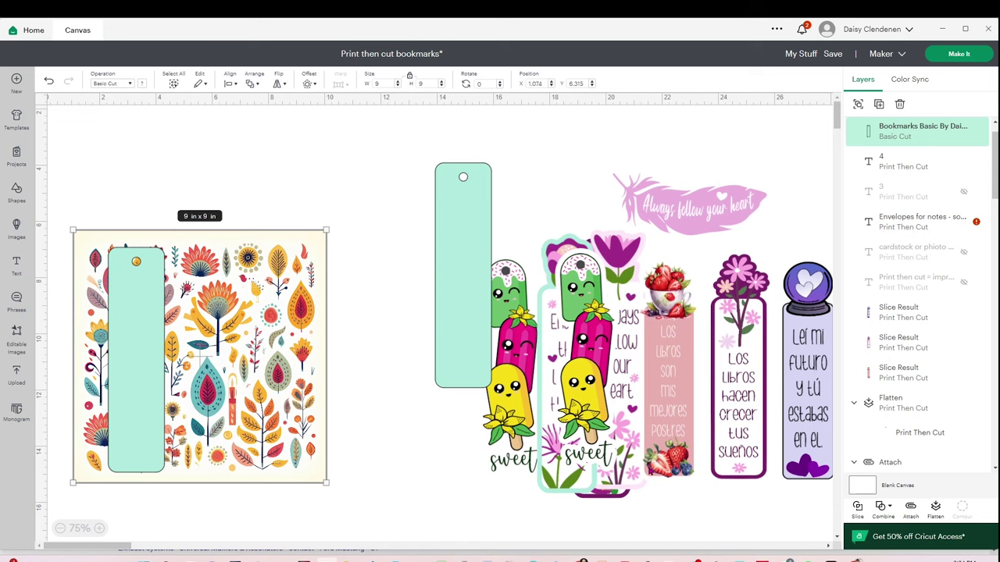
pyautogui.press('Delete')
pyautogui.hotkey('ctrl', 'z')
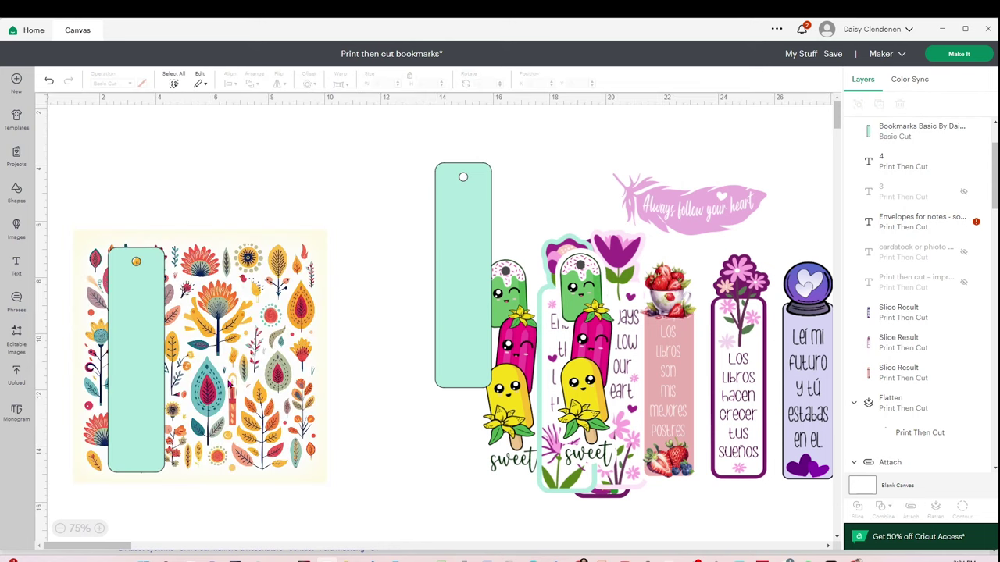
# Remove the leftover pattern and the blank bookmark piece from the slice, keeping only the pattern-filled bookmark
pyautogui.click(241, 362)
pyautogui.hotkey('ctrl', 'z')
pyautogui.hotkey('ctrl', 'z')
pyautogui.hotkey('ctrl', 'z')
pyautogui.hotkey('ctrl', 'z')
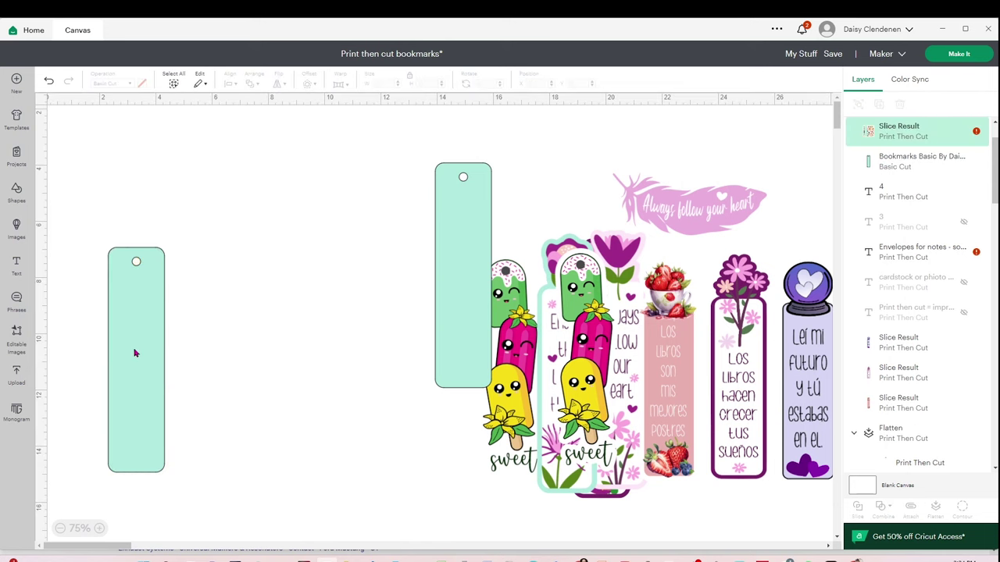
pyautogui.moveTo(139, 352); pyautogui.dragTo(182, 388)
pyautogui.click(255, 357)
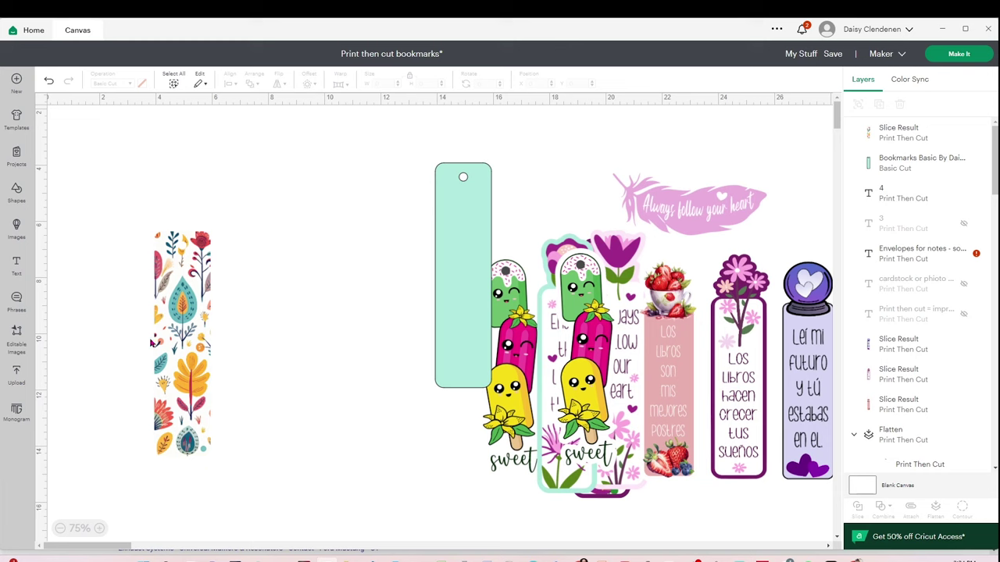
# Add the text "Fall is my favorite color" with one word per line and move it beside the patterned bookmark
pyautogui.click(16, 265)
pyautogui.write('Fall is my favorite color')
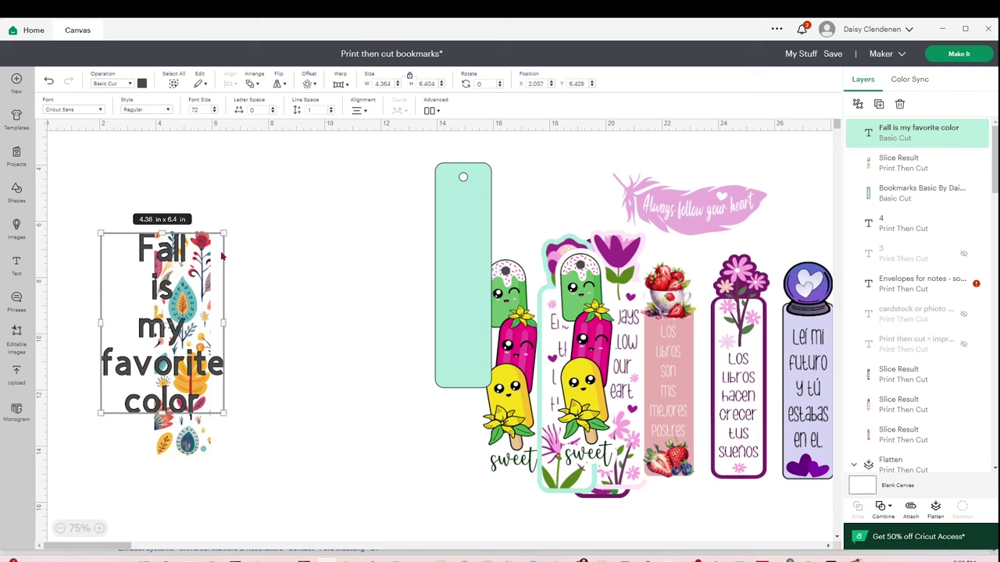
pyautogui.moveTo(222, 255); pyautogui.dragTo(336, 299)
# Set the quote's font to Garden House Sans and fit it on the patterned bookmark at about 1.47 x 3.76 in
pyautogui.click(73, 109)
pyautogui.write('gar')
pyautogui.scroll(-3, 188, 352)
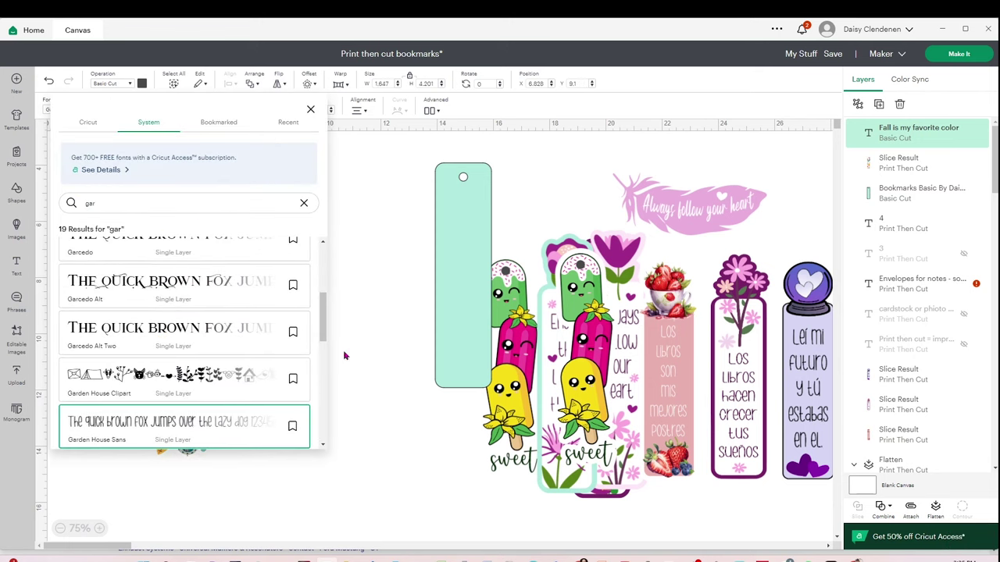
pyautogui.click(343, 356)
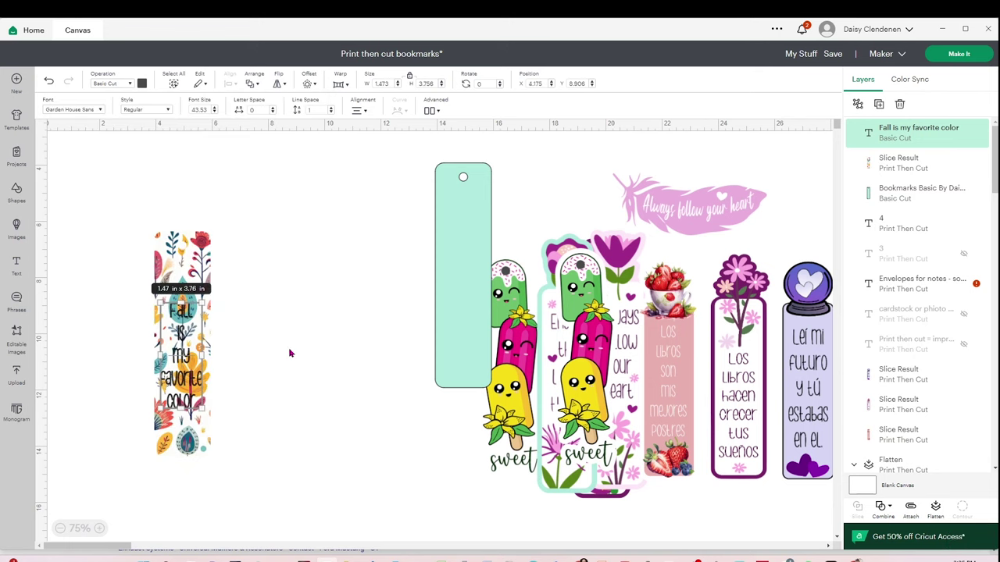
# Create a welded 0.111 in offset with rounded corners around the quote and colour the offset white
pyautogui.click(309, 84)
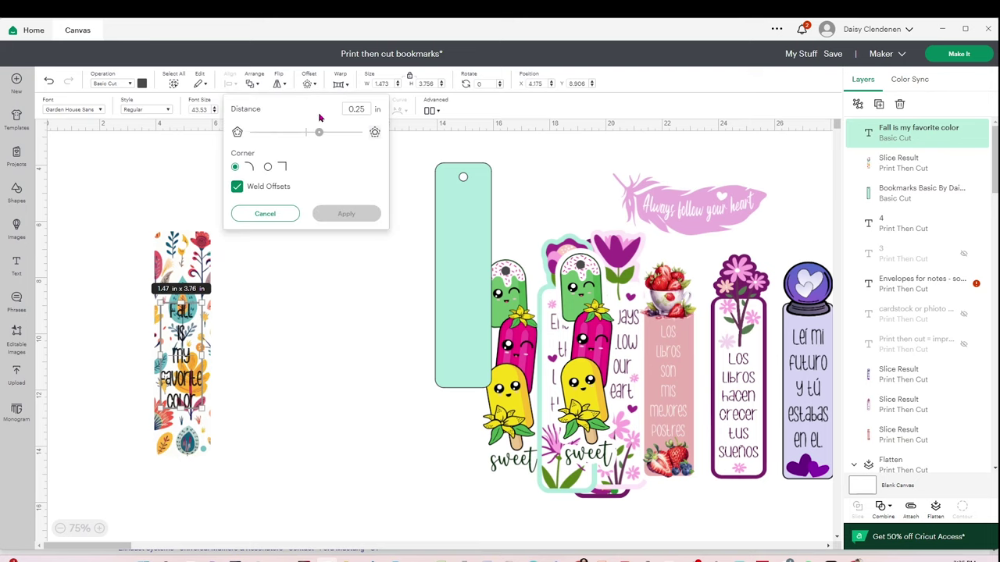
pyautogui.moveTo(316, 133); pyautogui.dragTo(312, 135)
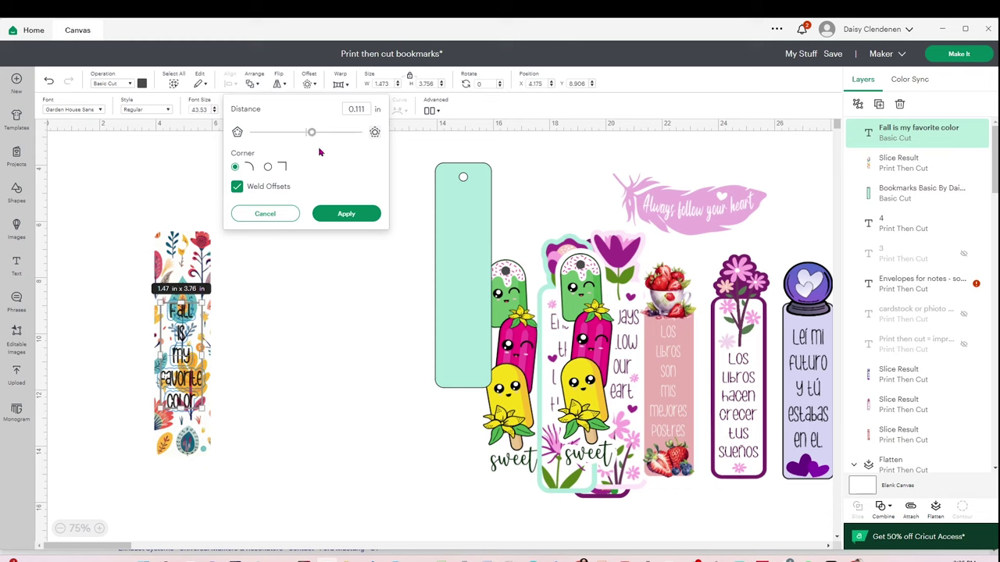
pyautogui.click(344, 214)
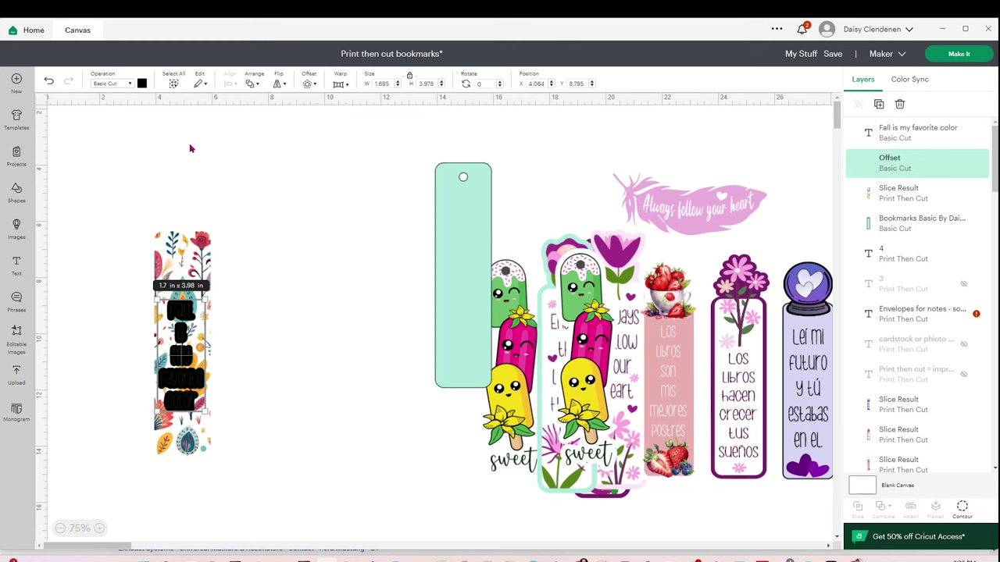
pyautogui.click(141, 84)
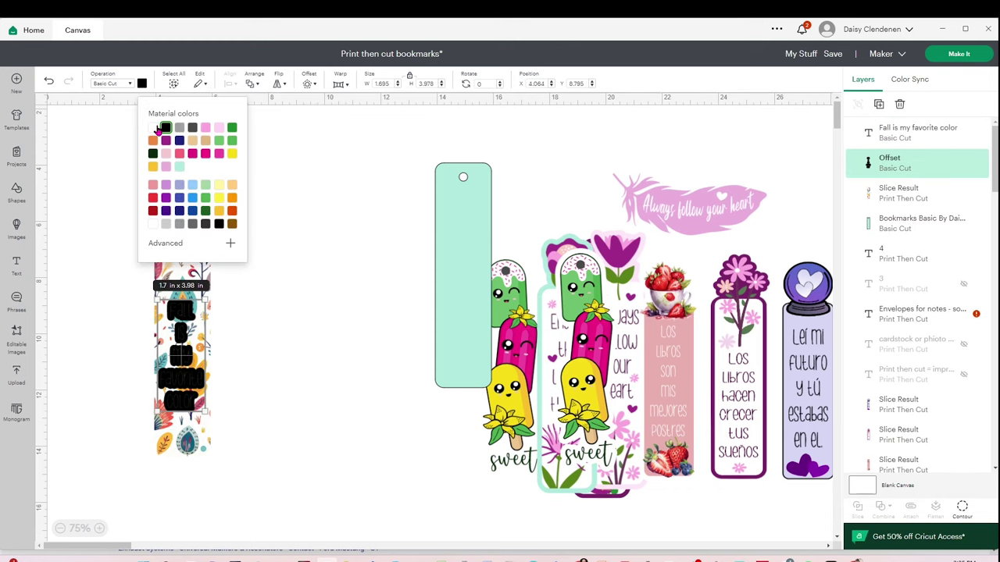
pyautogui.click(154, 127)
pyautogui.click(304, 225)
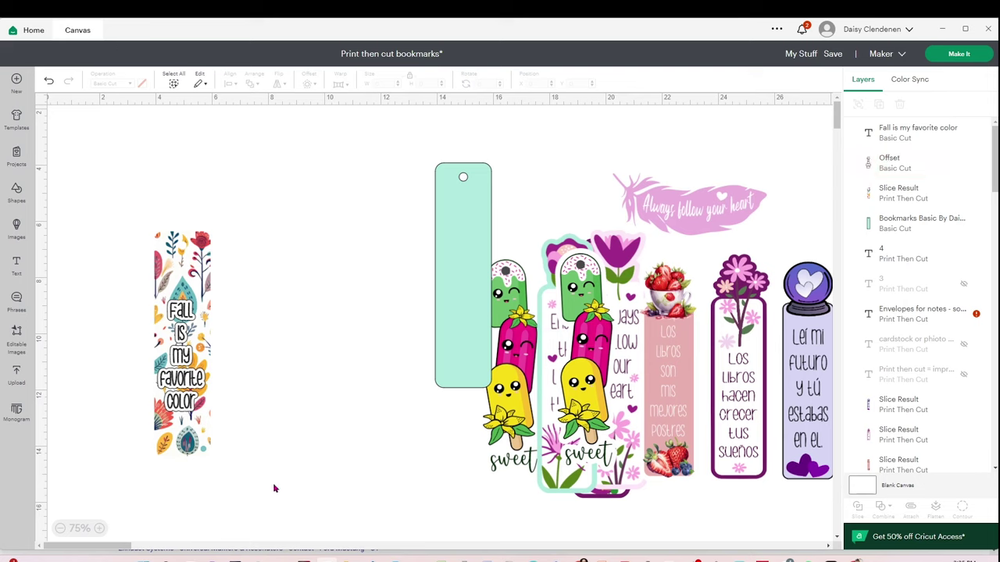
# Centre the fall quote, its white offset and the patterned bookmark horizontally, flatten them together, and move the finished bookmark aside
pyautogui.moveTo(274, 485); pyautogui.dragTo(121, 193)
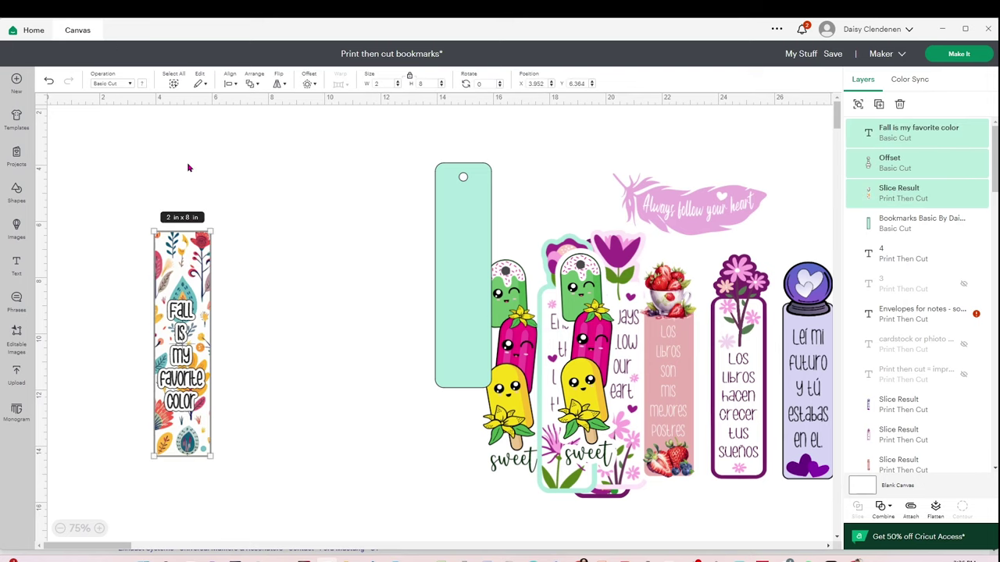
pyautogui.click(230, 84)
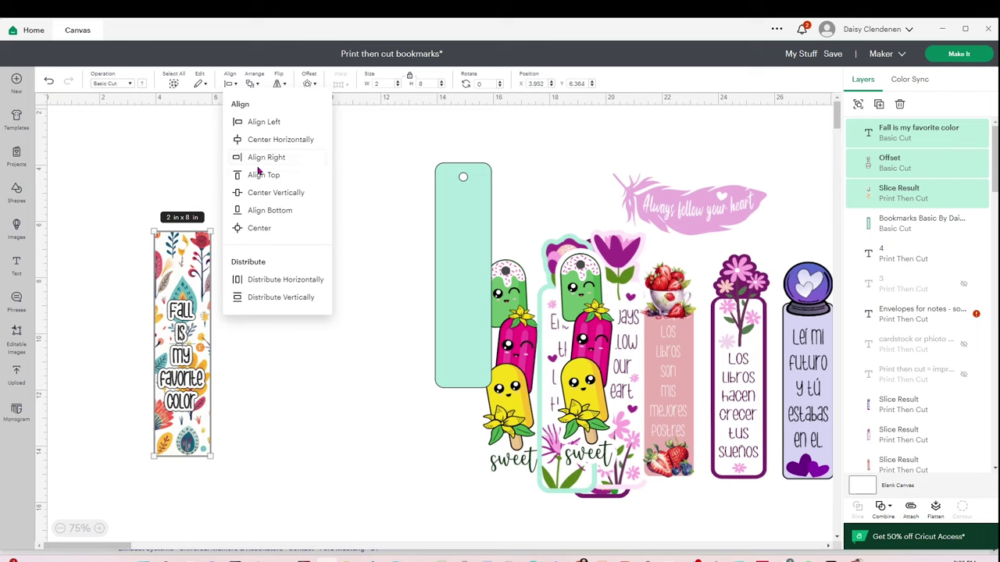
pyautogui.click(264, 140)
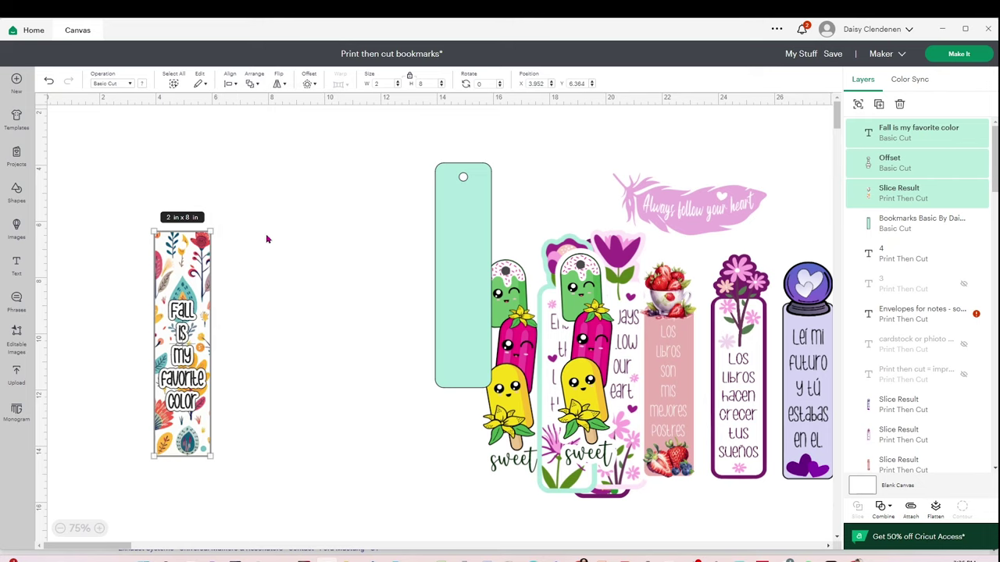
pyautogui.click(935, 508)
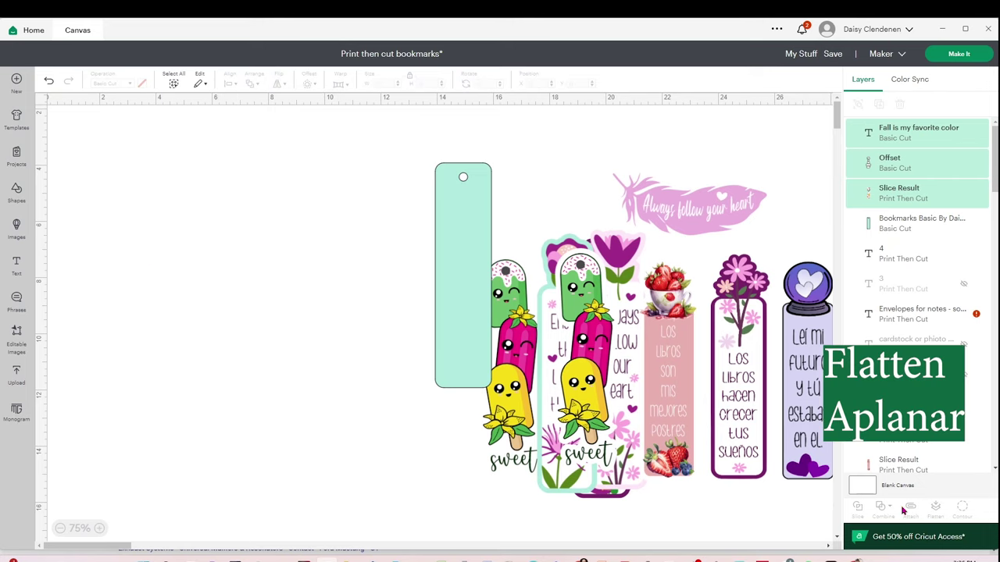
pyautogui.moveTo(176, 390); pyautogui.dragTo(135, 372)
# Duplicate the blank bookmark template and place the copy beside the flattened fall bookmark
pyautogui.moveTo(469, 274); pyautogui.dragTo(402, 315)
pyautogui.rightClick(401, 314)
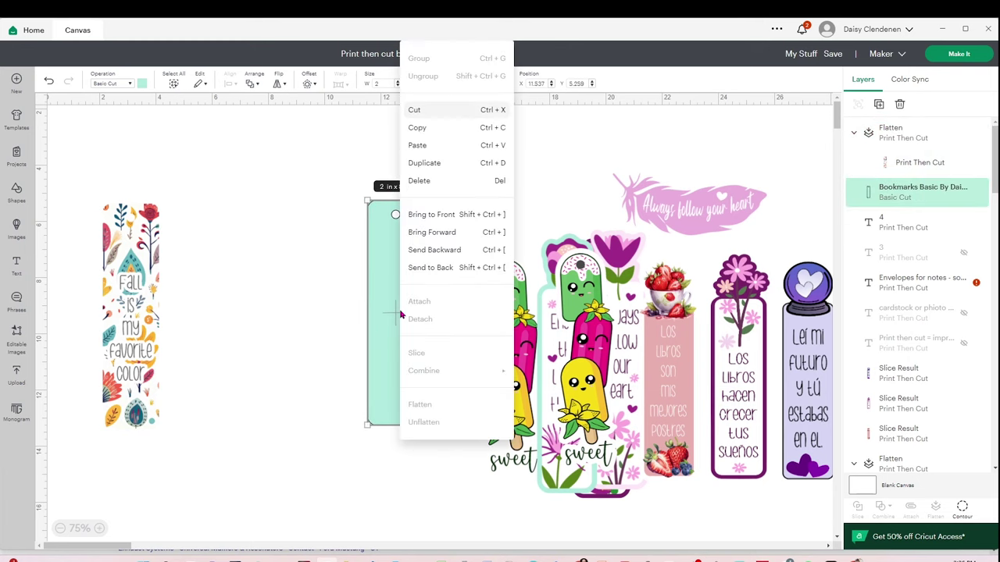
pyautogui.click(439, 166)
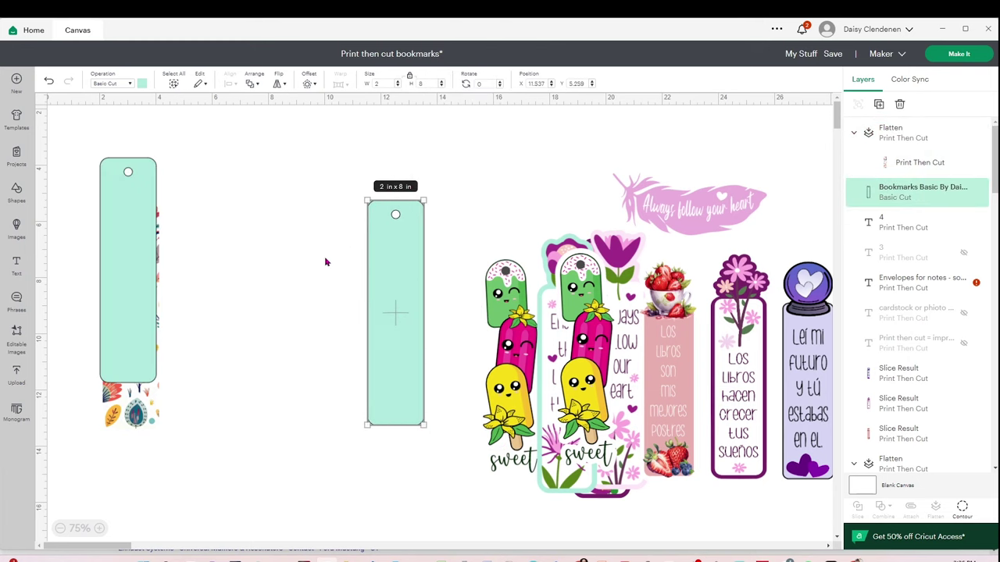
pyautogui.moveTo(134, 267); pyautogui.dragTo(222, 328)
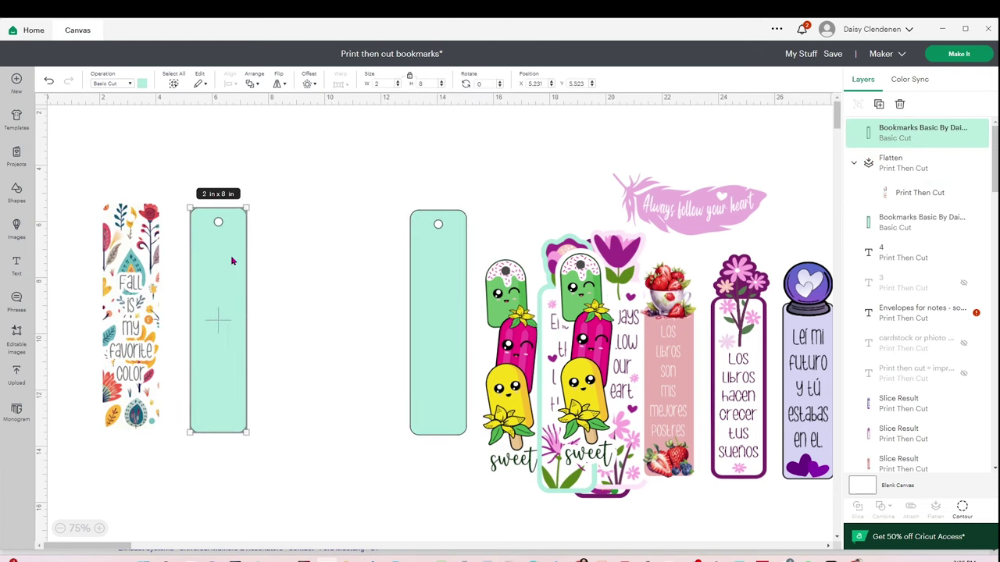
# Change the duplicate bookmark's operation to Print Then Cut and fill it with the floral pattern on a white background
pyautogui.click(131, 84)
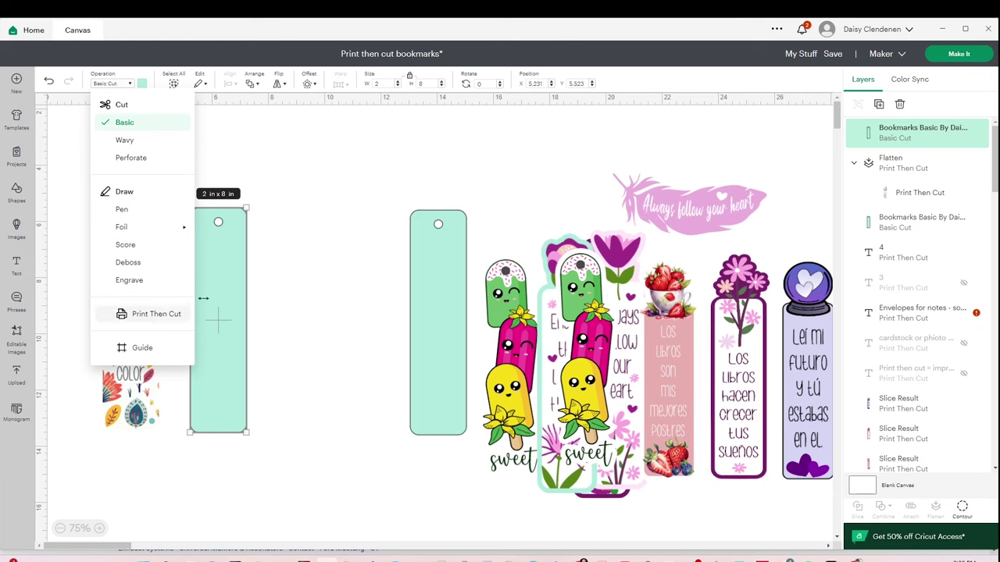
pyautogui.click(150, 313)
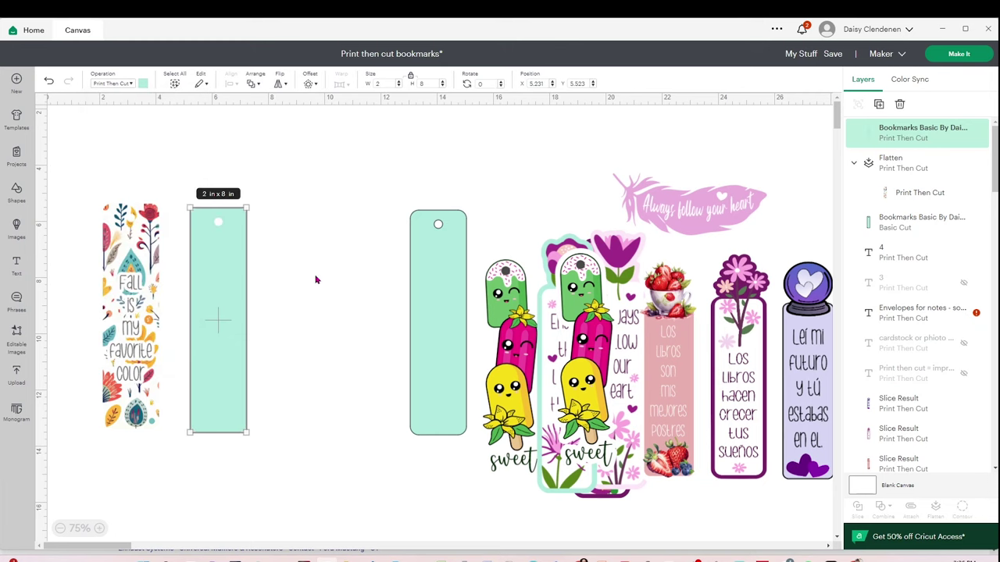
pyautogui.click(144, 84)
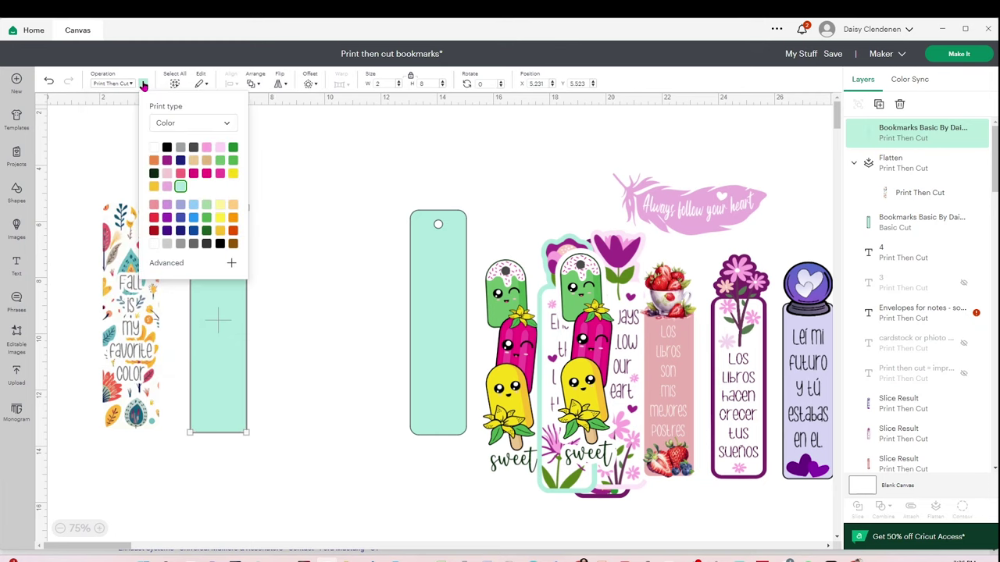
pyautogui.click(191, 125)
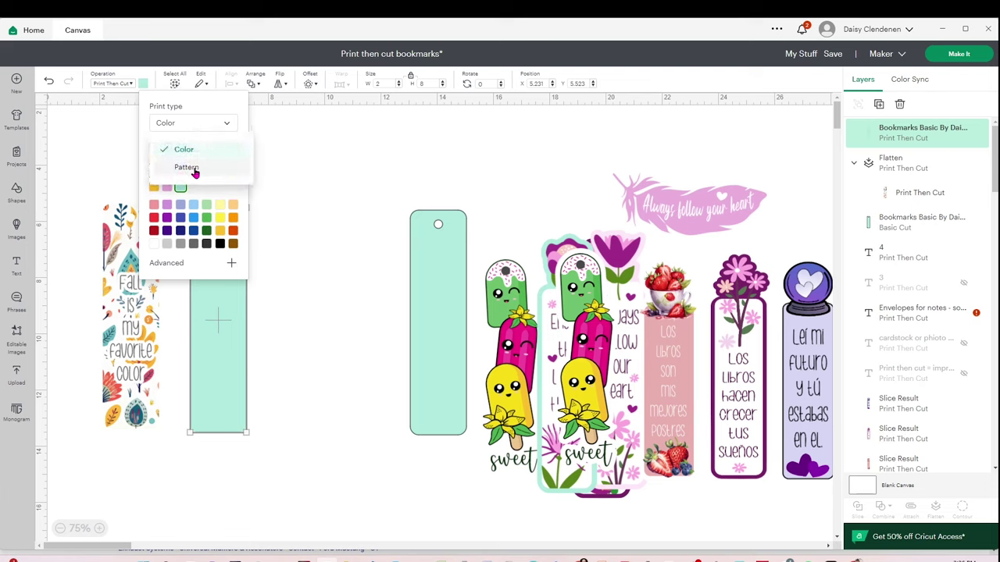
pyautogui.click(187, 168)
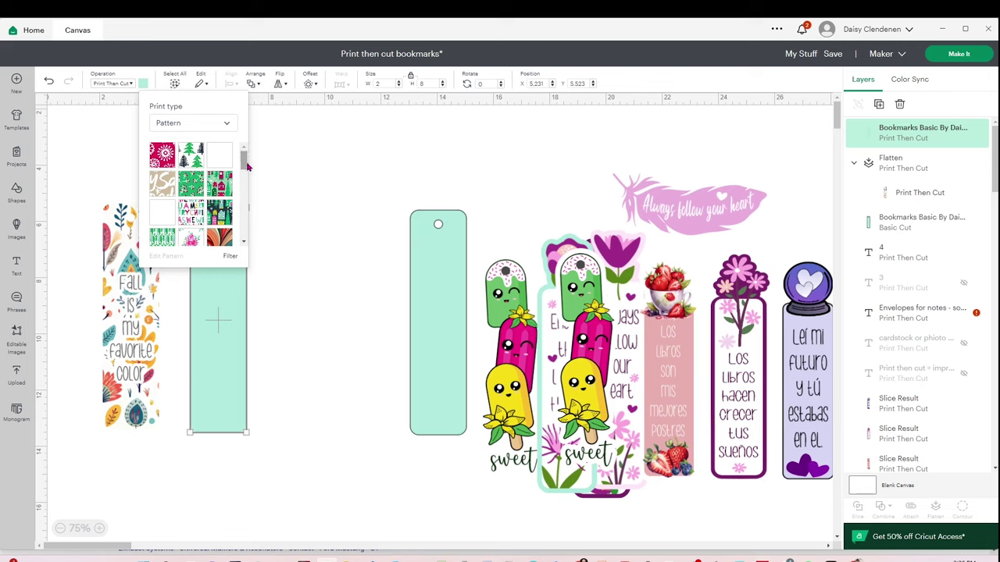
pyautogui.moveTo(244, 163); pyautogui.dragTo(246, 177)
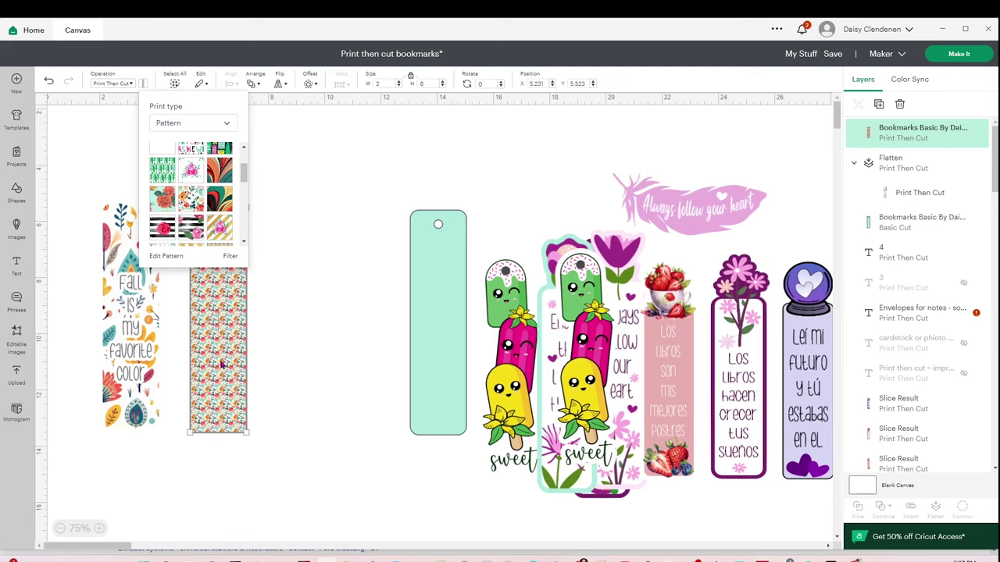
# Scale the floral bookmark's pattern to 344 and move the bookmark closer to the fall bookmark
pyautogui.click(166, 257)
pyautogui.moveTo(643, 138); pyautogui.dragTo(681, 152)
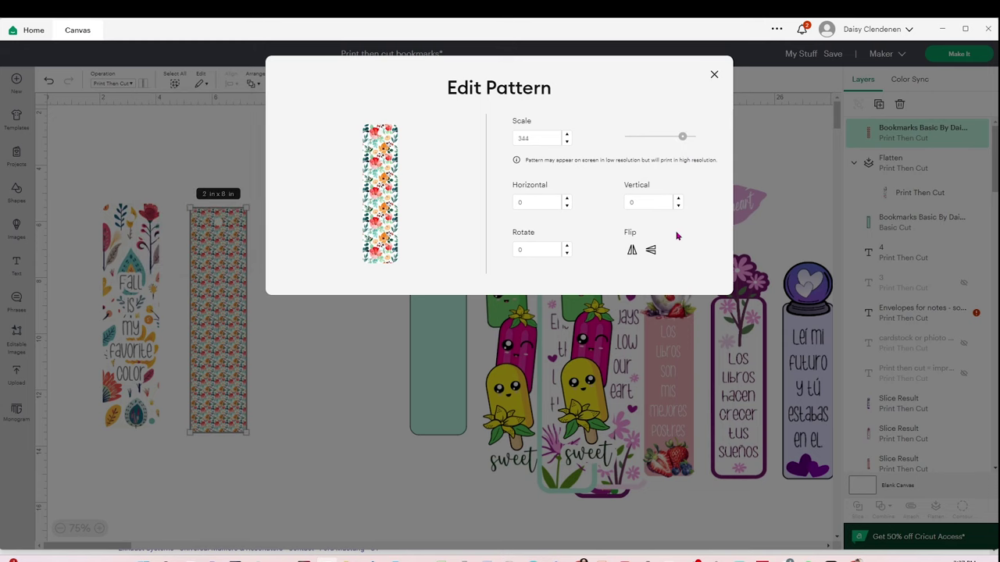
pyautogui.click(715, 76)
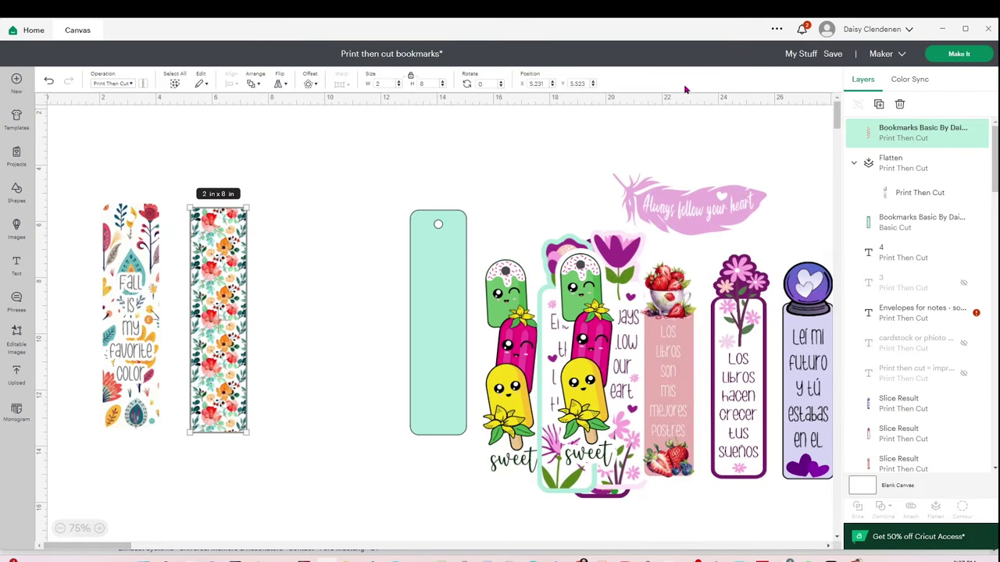
pyautogui.click(294, 348)
pyautogui.moveTo(226, 344)
pyautogui.mouseDown()
pyautogui.moveTo(281, 340)
pyautogui.moveTo(215, 348)
pyautogui.mouseUp()
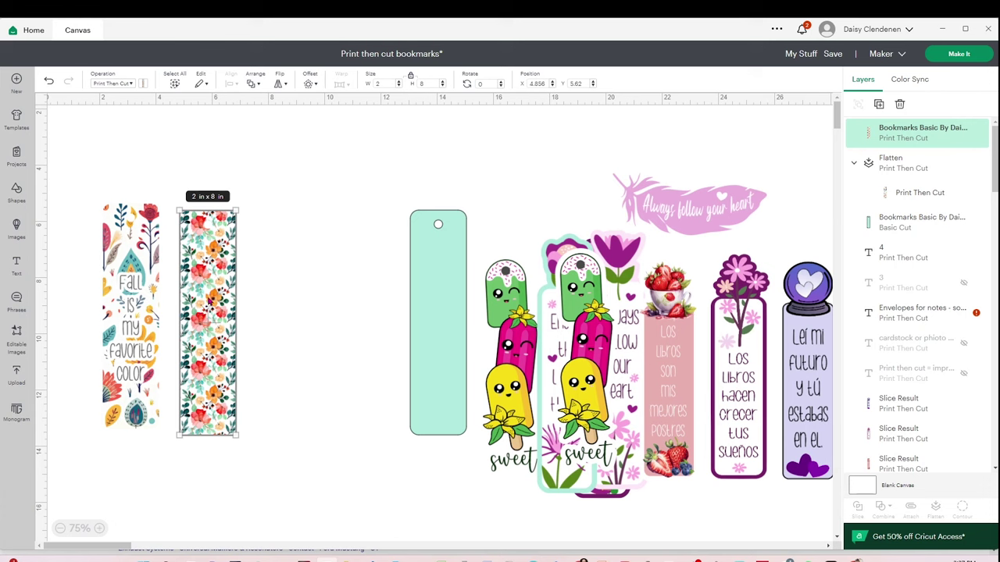
# Paste the quote "Los libros hacen crecer tus sueños" onto the floral bookmark and add a white offset around it
pyautogui.click(297, 338)
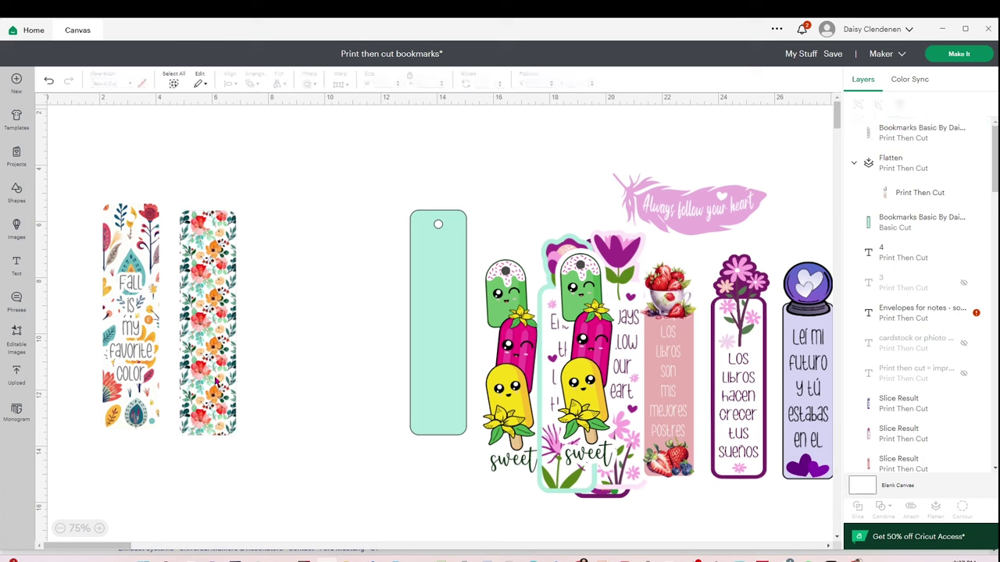
pyautogui.hotkey('ctrl', 'v')
pyautogui.moveTo(128, 268); pyautogui.dragTo(218, 322)
pyautogui.click(308, 84)
pyautogui.click(335, 215)
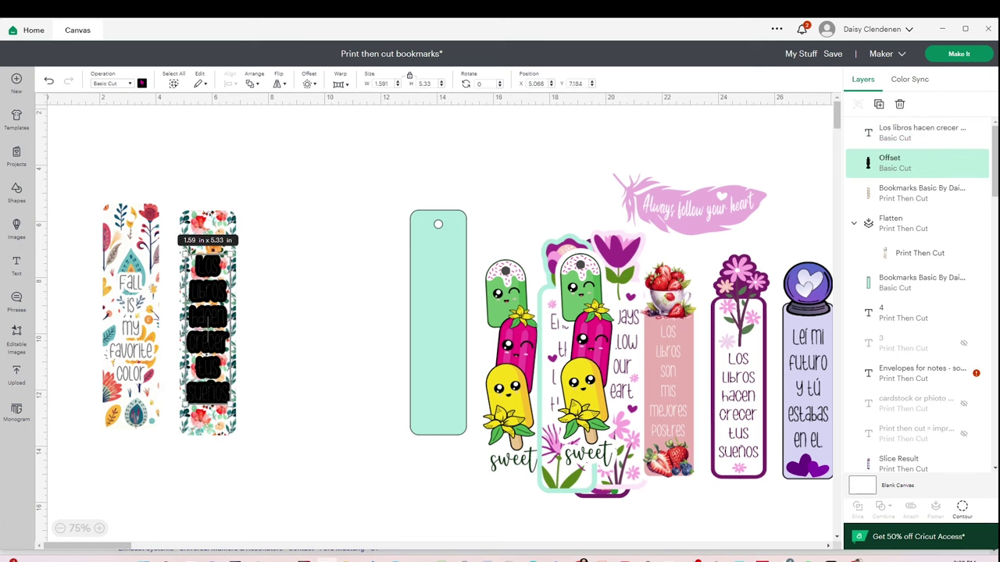
pyautogui.click(297, 368)
# Flatten the Spanish quote, its offset and the floral bookmark into one print-then-cut image
pyautogui.moveTo(300, 465); pyautogui.dragTo(172, 172)
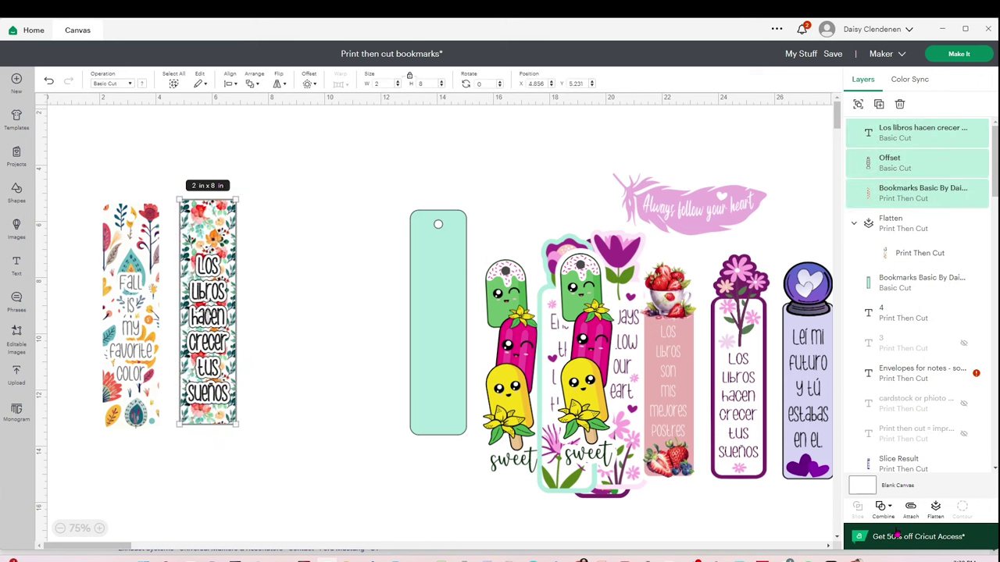
pyautogui.click(936, 508)
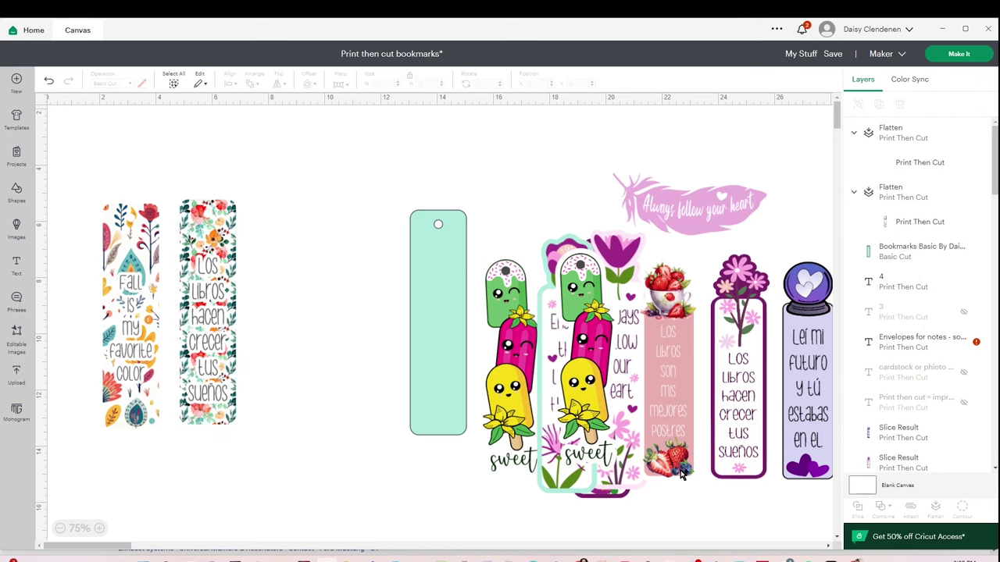
pyautogui.moveTo(222, 358); pyautogui.dragTo(218, 359)
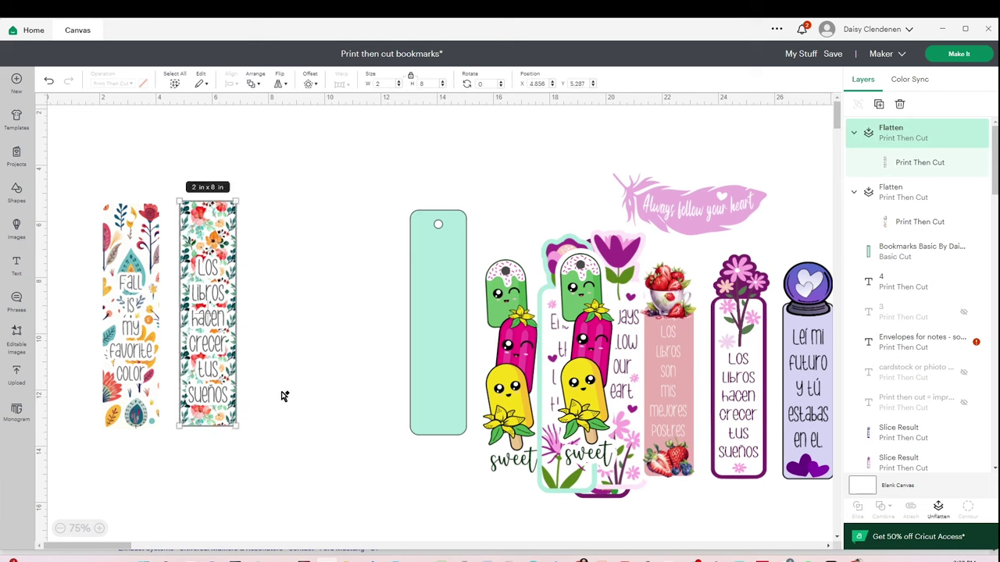
# Arrange the two flattened bookmarks side by side and move the blank bookmark template closer to them
pyautogui.click(286, 350)
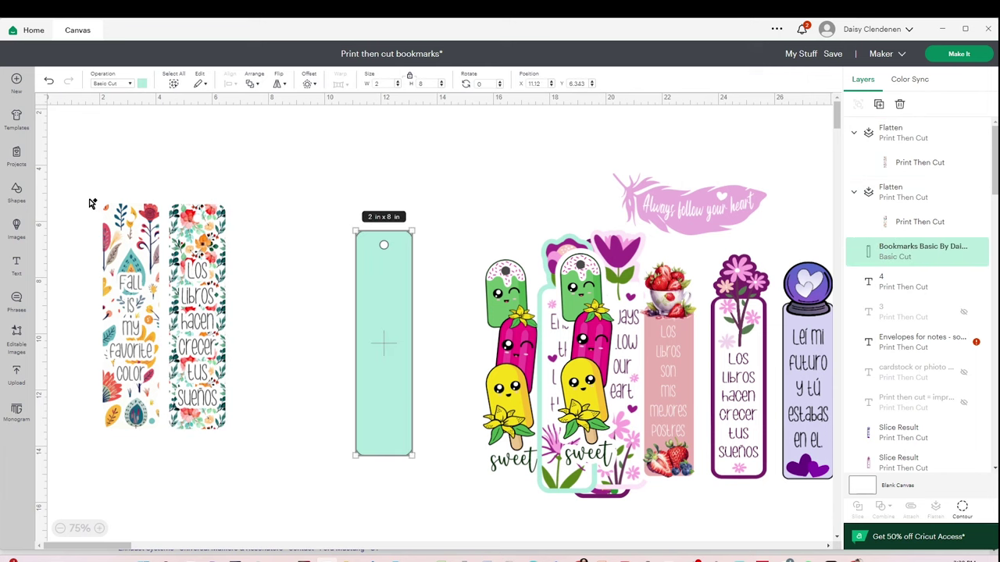
pyautogui.moveTo(89, 200); pyautogui.dragTo(254, 405)
pyautogui.click(260, 339)
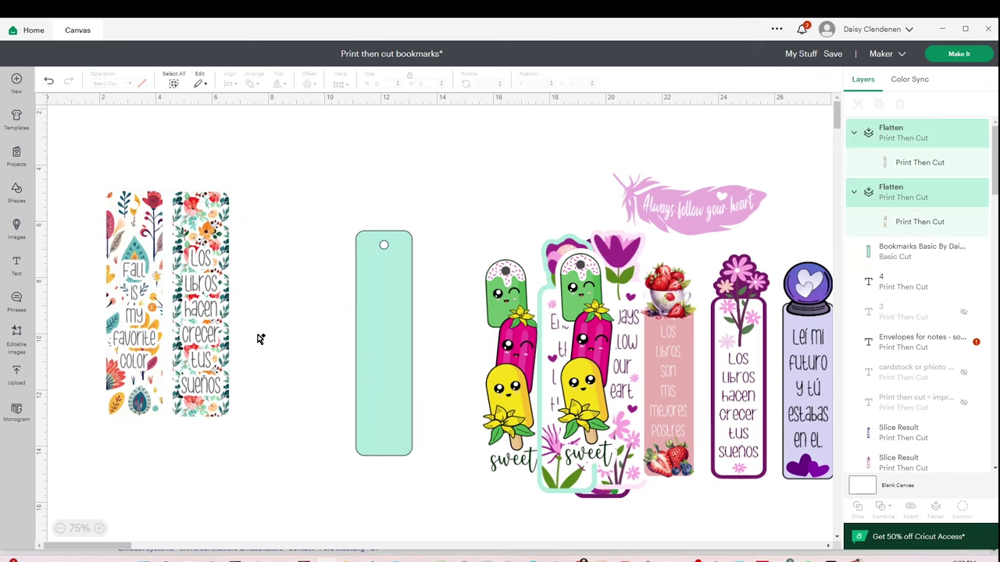
pyautogui.click(148, 309)
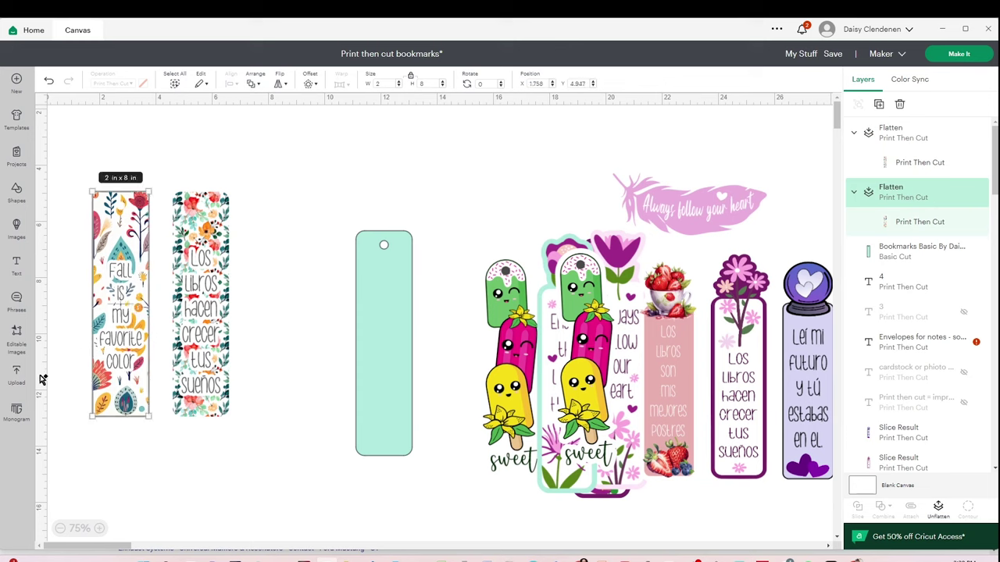
pyautogui.moveTo(110, 334); pyautogui.dragTo(217, 328)
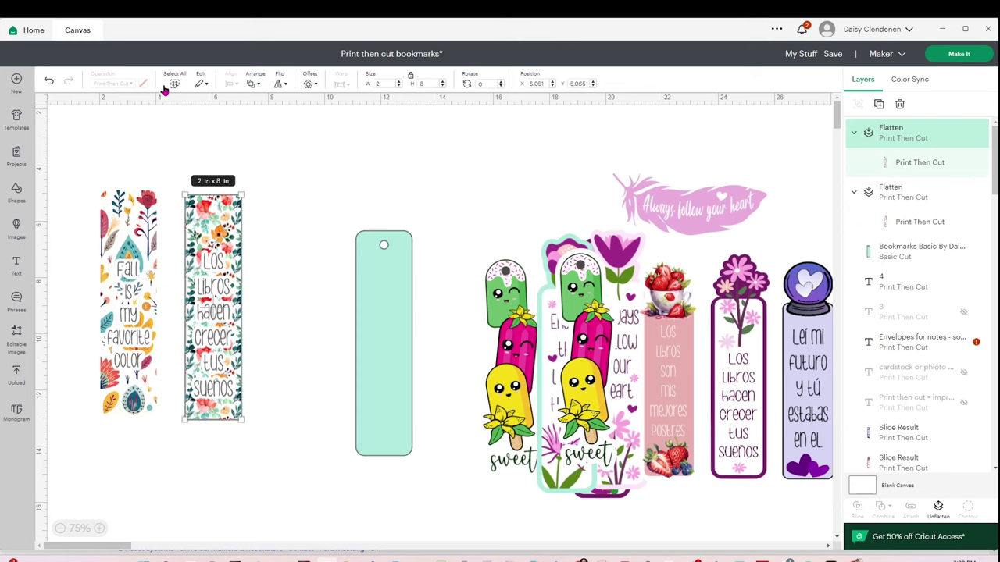
pyautogui.moveTo(140, 258); pyautogui.dragTo(146, 257)
pyautogui.moveTo(396, 365); pyautogui.dragTo(338, 325)
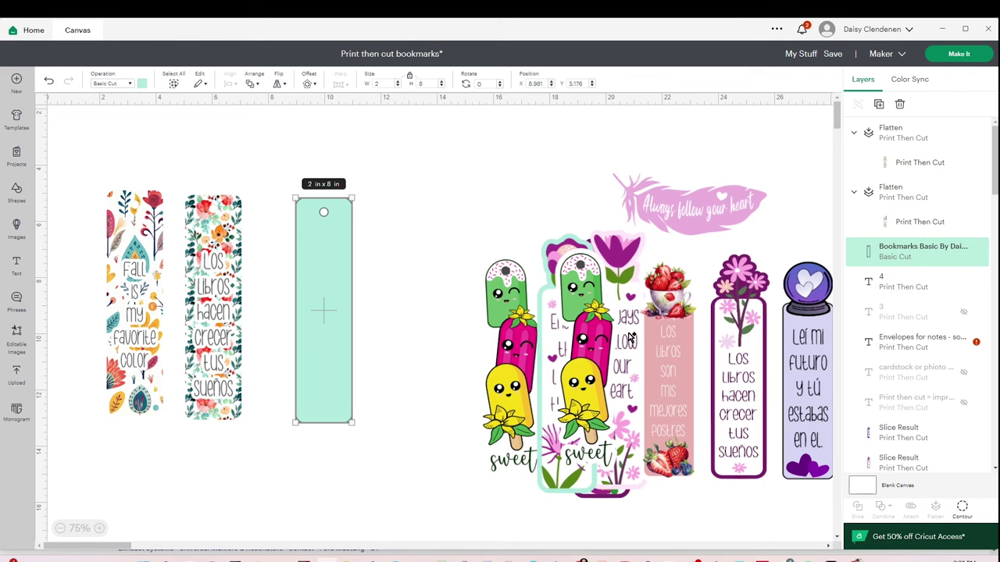
# Add the pink Christmas ornament, lantern, snowman and gift images and group them closely beside the blank bookmark
pyautogui.moveTo(631, 335); pyautogui.dragTo(648, 310)
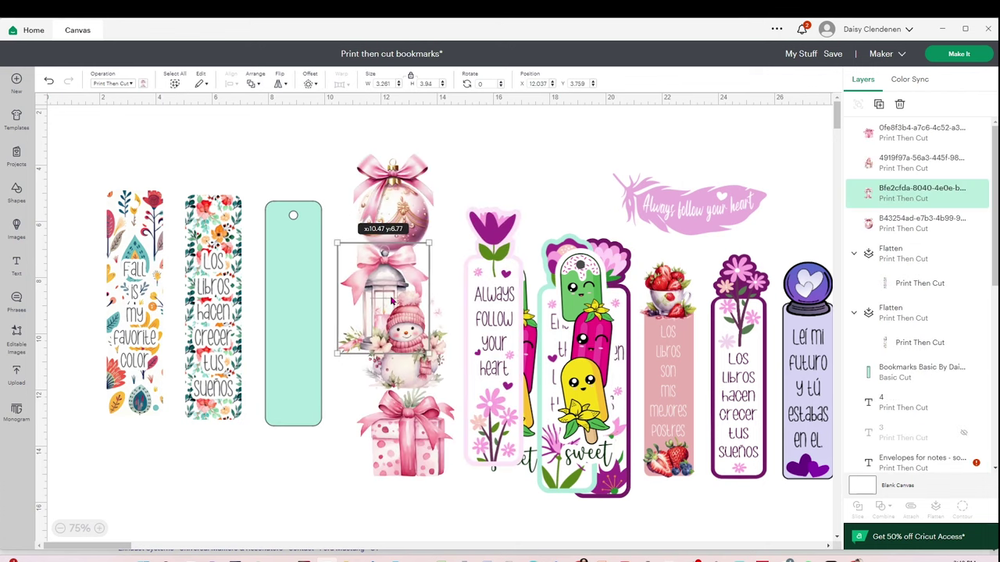
pyautogui.moveTo(390, 259)
pyautogui.mouseDown()
pyautogui.moveTo(349, 185)
pyautogui.moveTo(432, 296)
pyautogui.moveTo(395, 267)
pyautogui.mouseUp()
pyautogui.moveTo(416, 375); pyautogui.dragTo(443, 212)
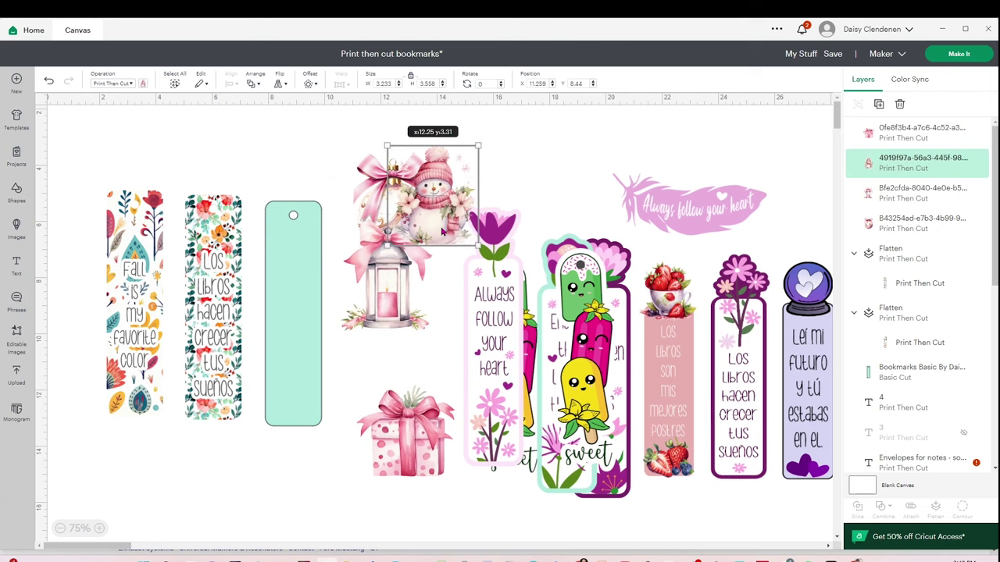
pyautogui.moveTo(407, 461); pyautogui.dragTo(417, 372)
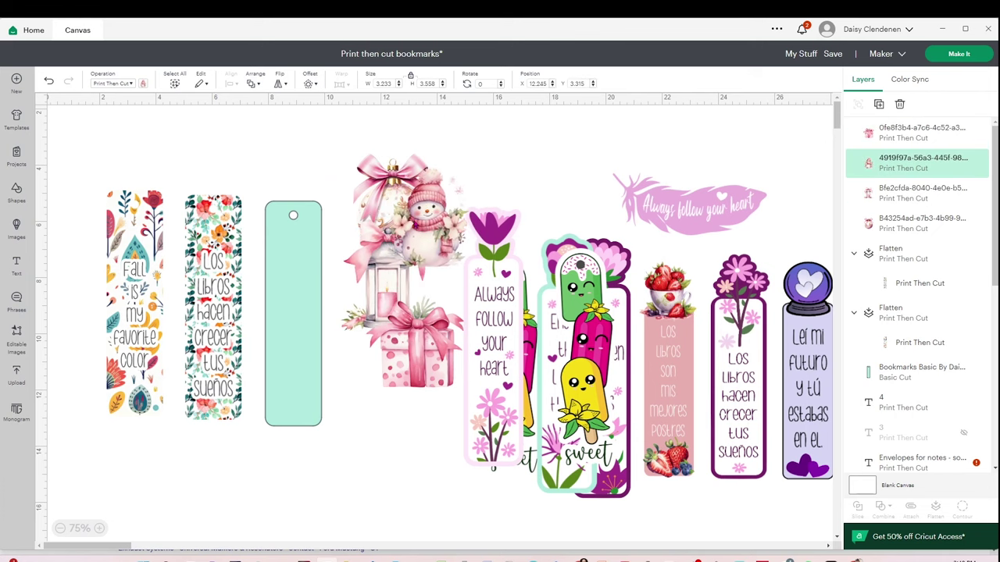
pyautogui.click(328, 239)
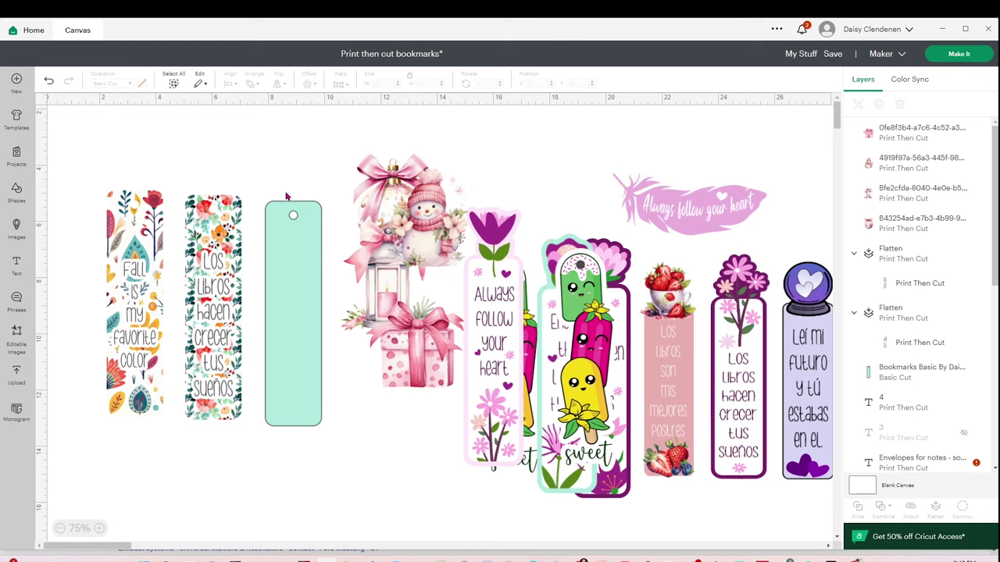
# Create an inward offset of -0.139 in with rounded corners on the blank bookmark
pyautogui.click(313, 267)
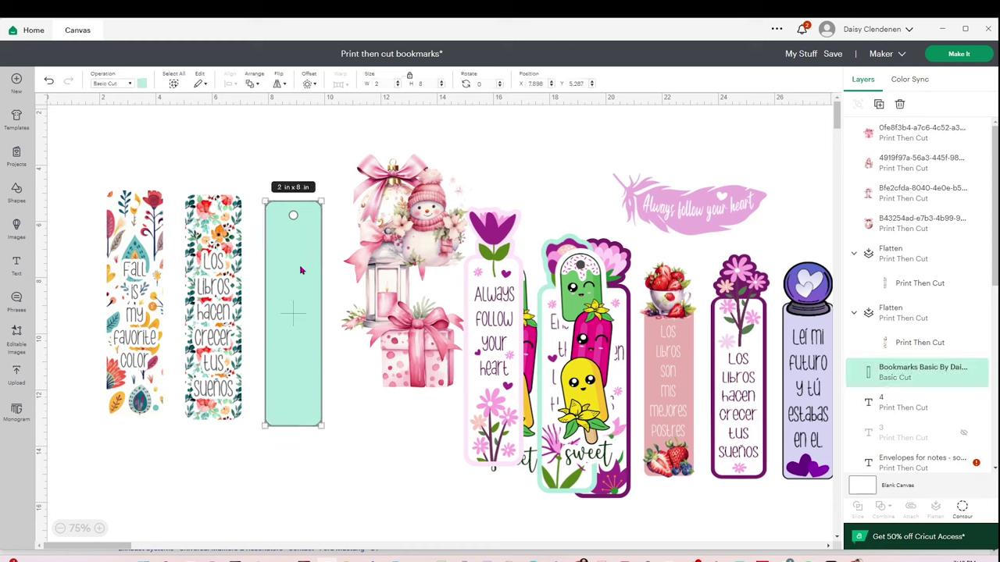
pyautogui.click(310, 85)
pyautogui.moveTo(318, 132); pyautogui.dragTo(299, 133)
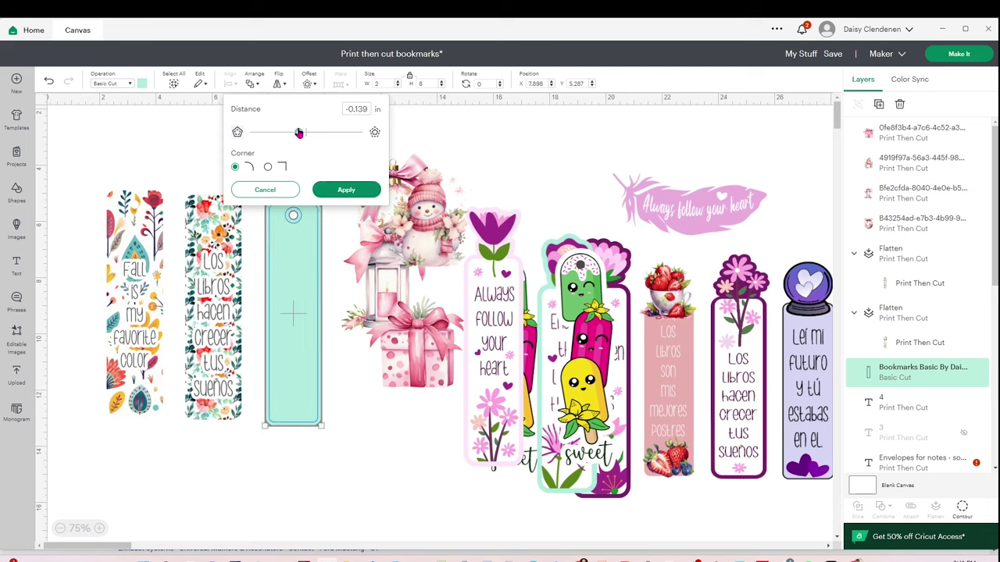
pyautogui.click(340, 191)
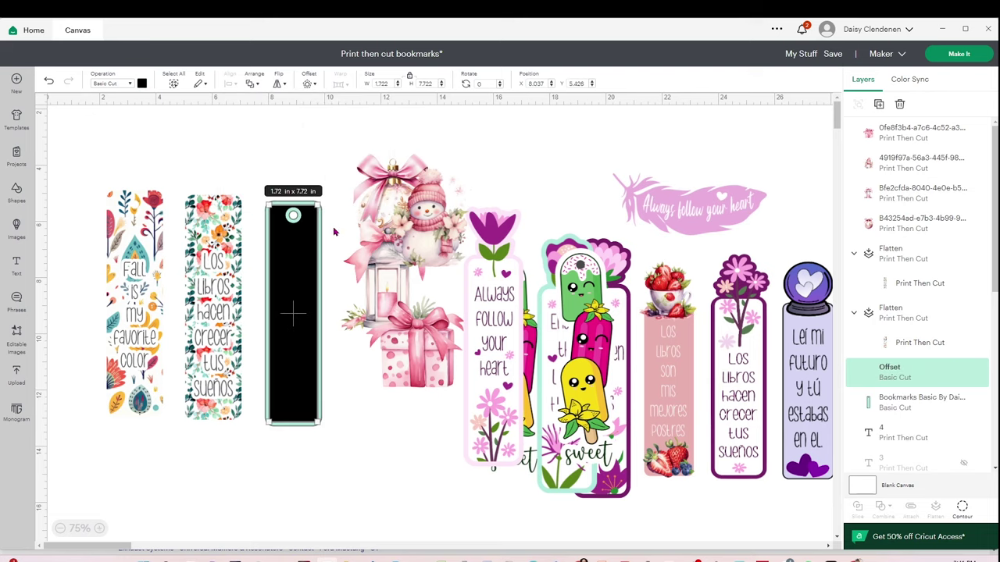
pyautogui.click(356, 449)
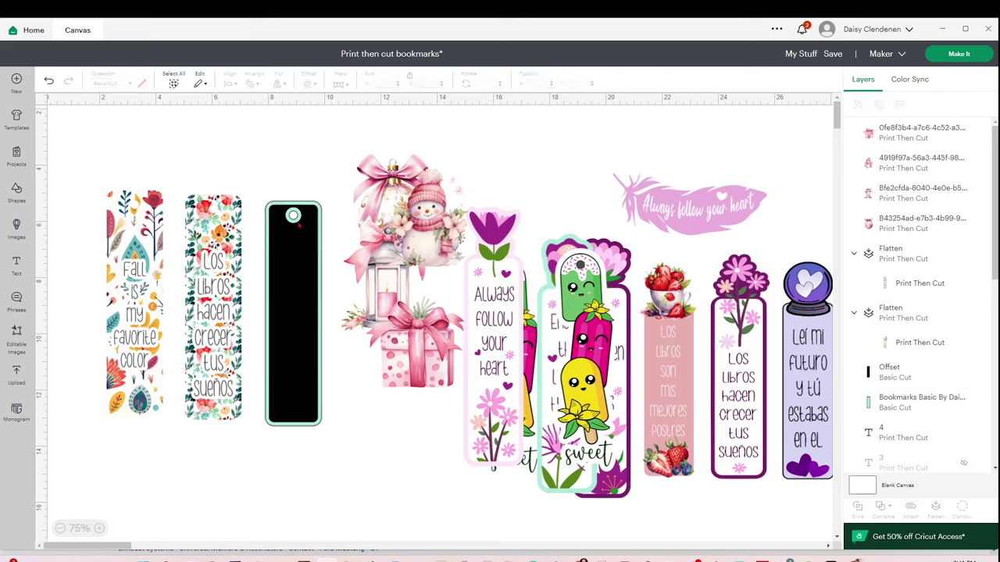
# Hide the round hole contour in the bookmark's inner offset
pyautogui.click(292, 314)
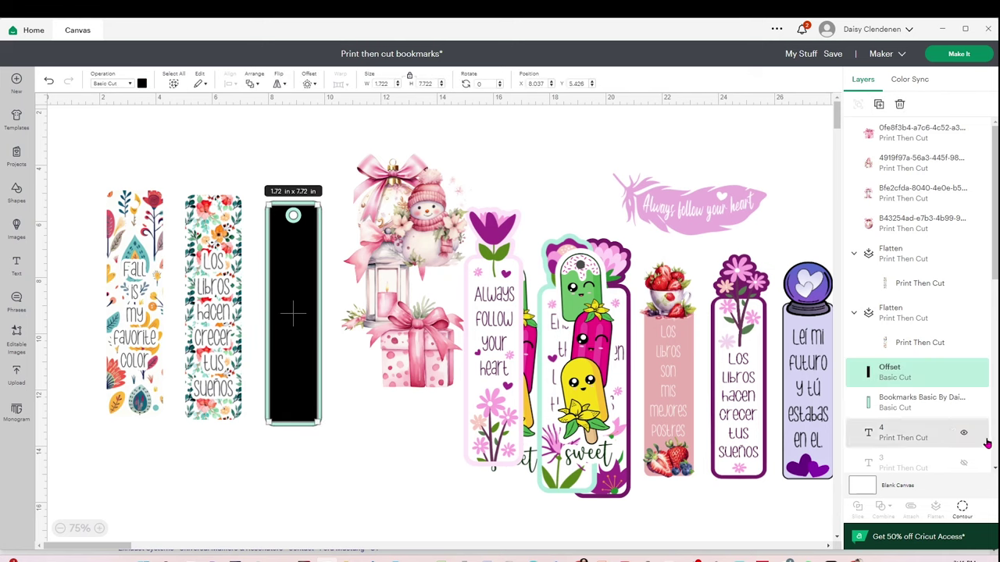
pyautogui.click(962, 508)
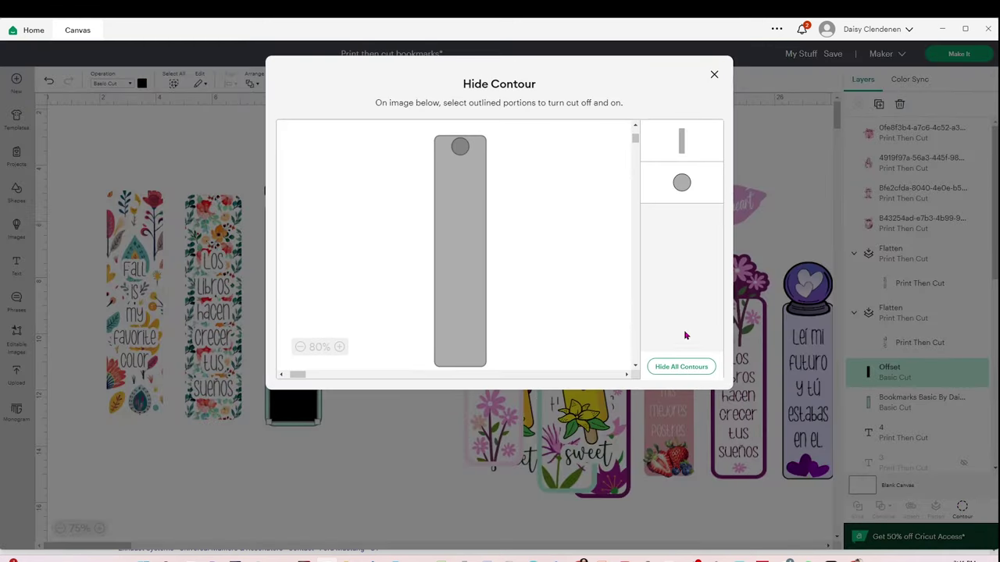
pyautogui.click(679, 197)
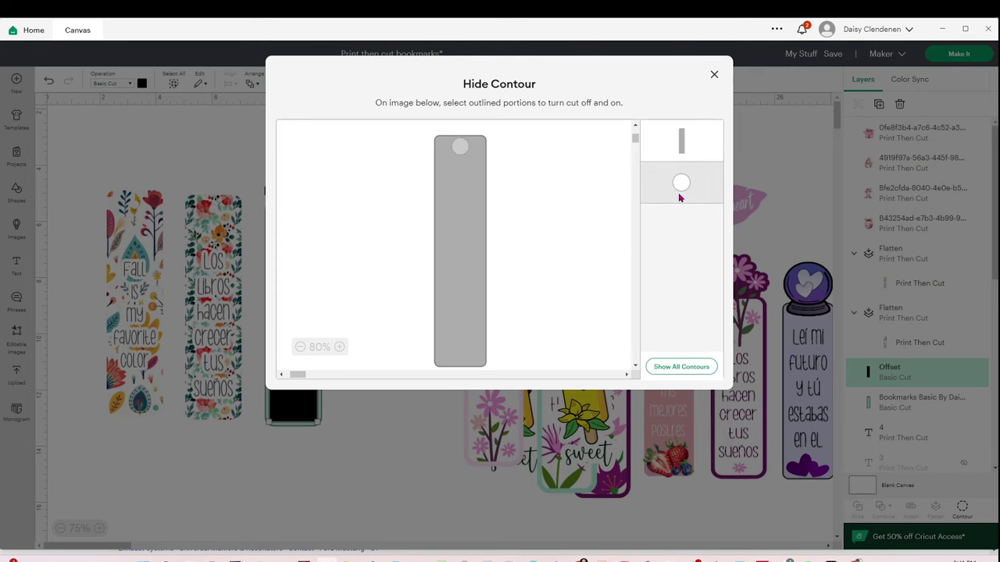
pyautogui.click(714, 74)
pyautogui.click(342, 392)
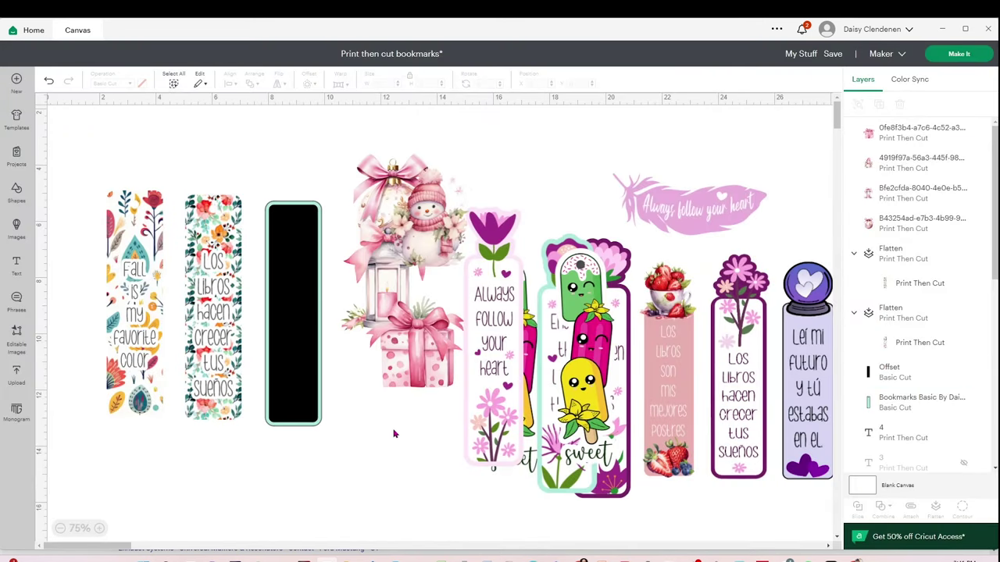